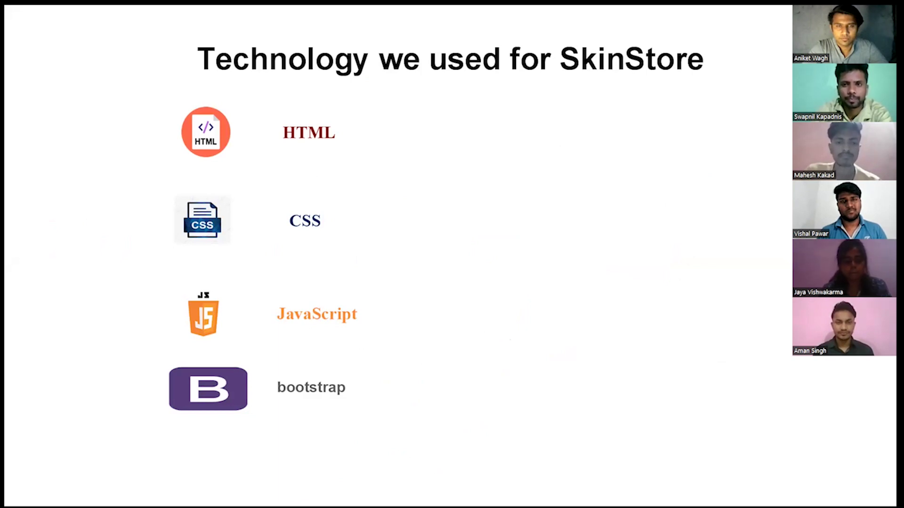
Switch to the SkinStore clone, tour its home page, and go forward to the sign-up page
key("alt+Tab")
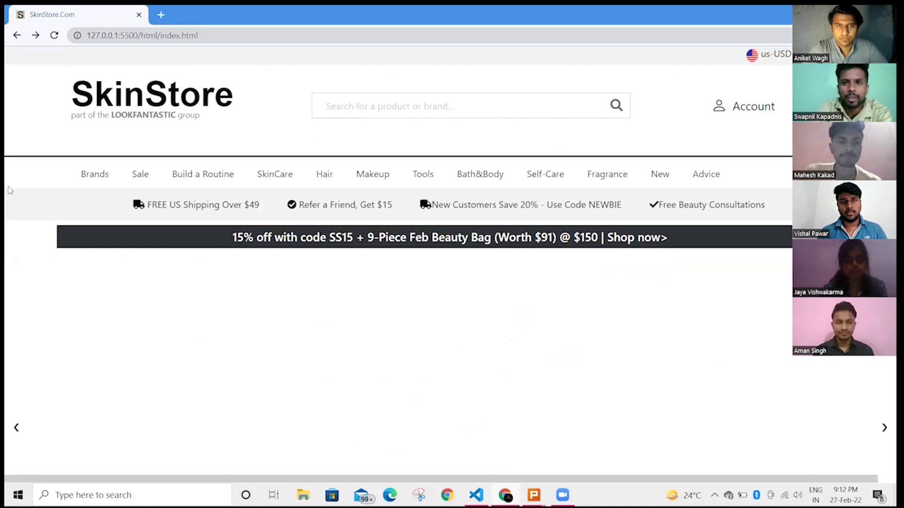
left_click(16, 427)
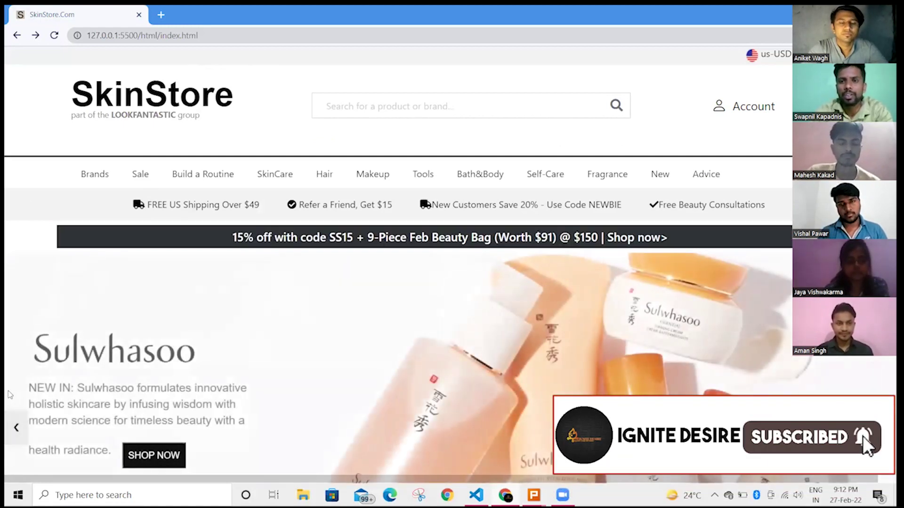
scroll(238, 188, "down", 4)
scroll(233, 185, "down", 3)
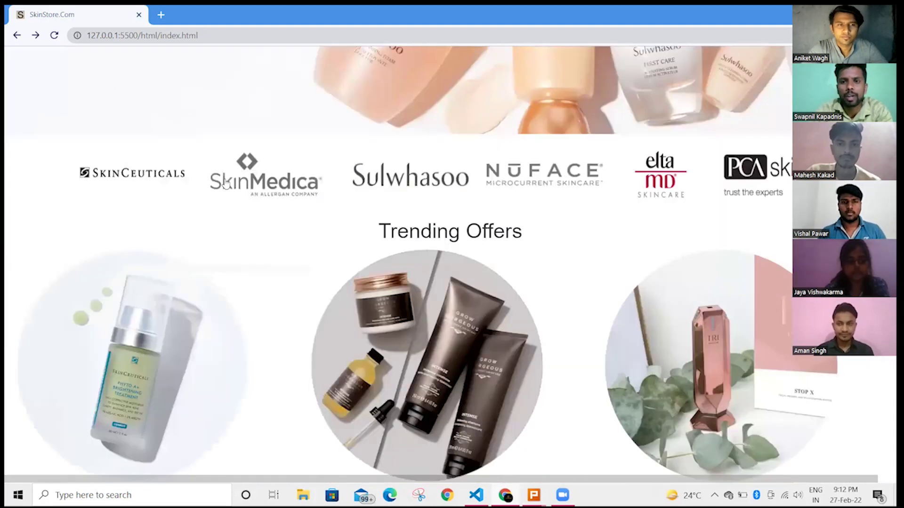
scroll(230, 184, "up", 7)
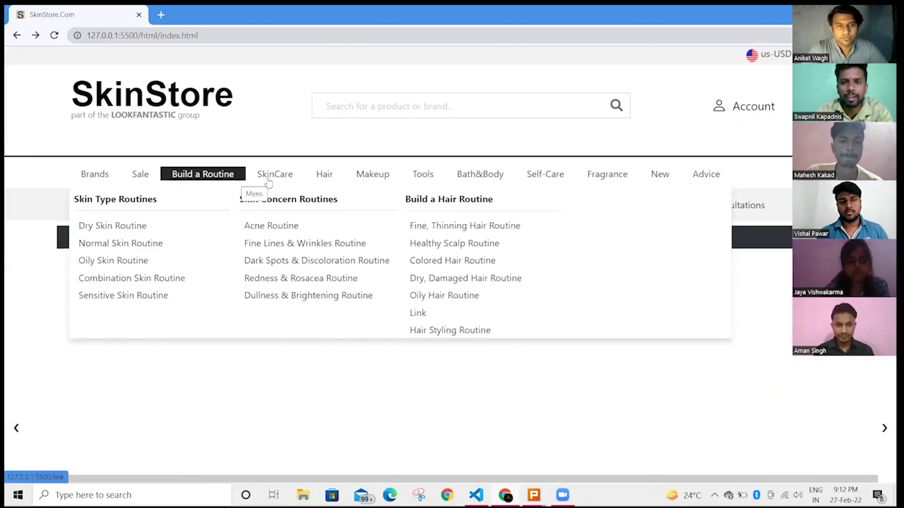
mouse_move(274, 174)
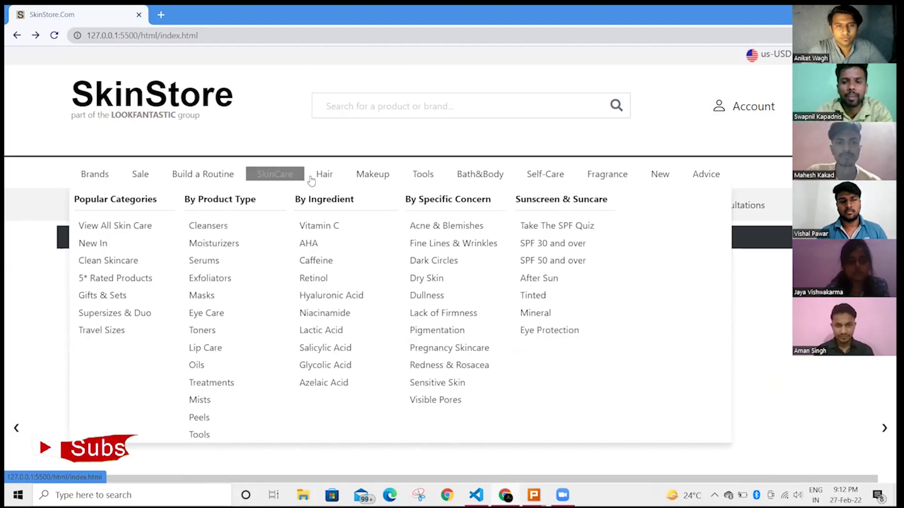
scroll(323, 294, "down", 1)
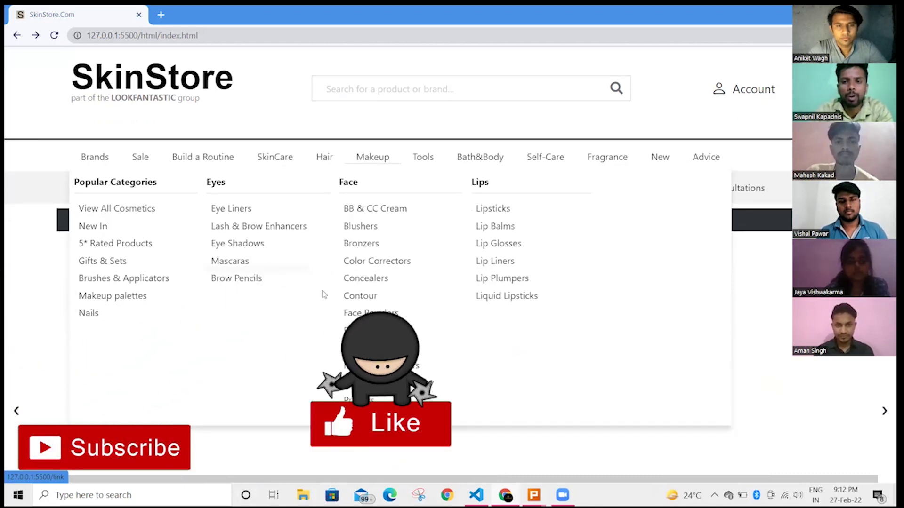
scroll(322, 294, "down", 5)
scroll(322, 293, "down", 1)
scroll(310, 309, "down", 1)
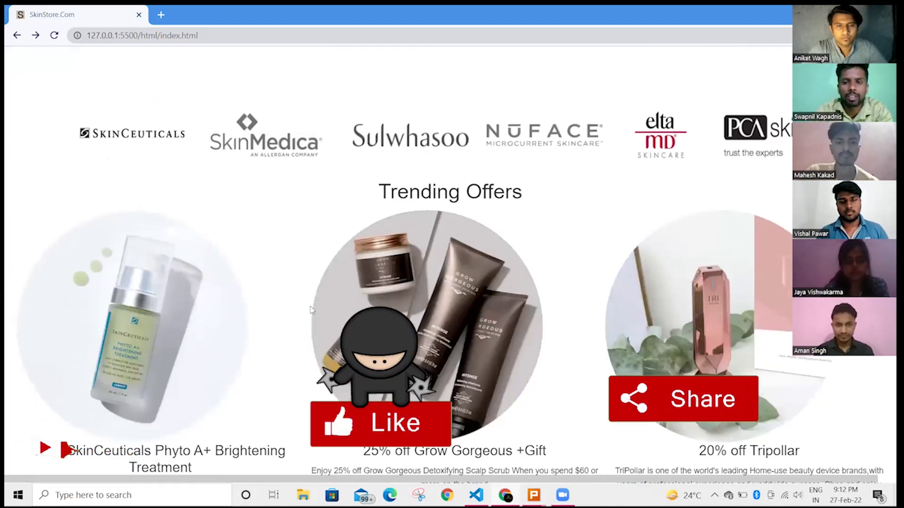
scroll(311, 309, "down", 1)
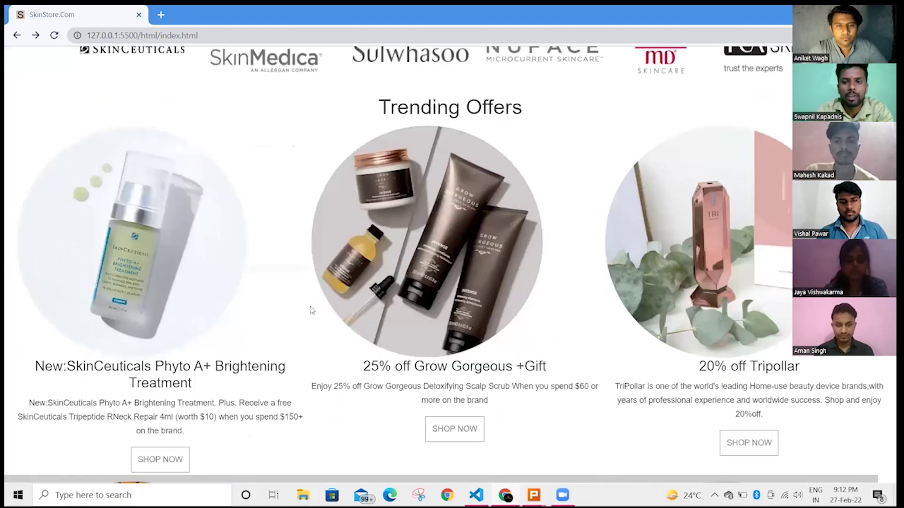
scroll(310, 310, "down", 1)
scroll(312, 310, "down", 1)
scroll(310, 309, "down", 1)
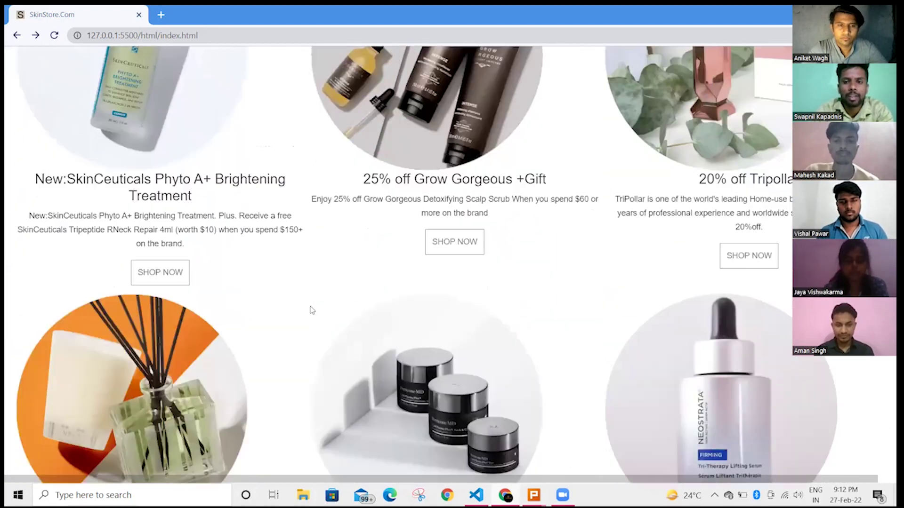
scroll(311, 310, "down", 1)
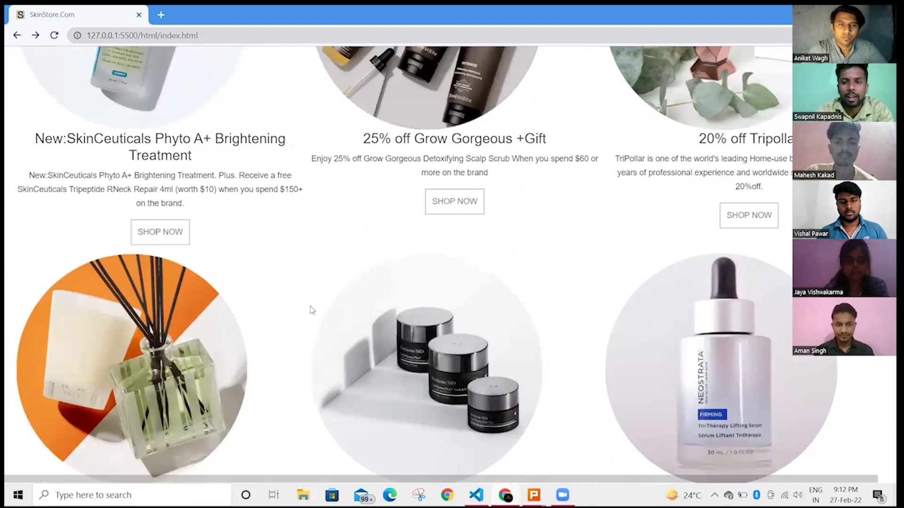
scroll(311, 310, "down", 1)
scroll(312, 310, "down", 2)
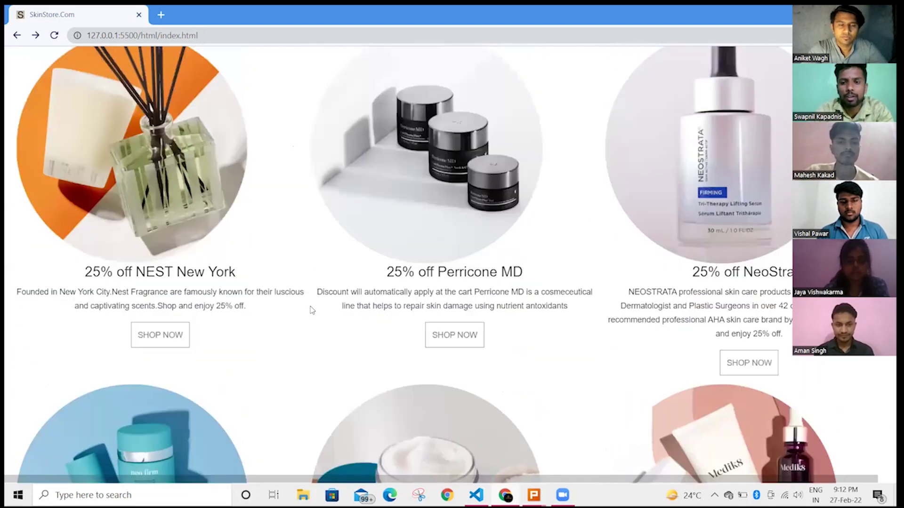
scroll(311, 309, "down", 1)
scroll(311, 309, "down", 1)
scroll(310, 310, "down", 1)
scroll(311, 310, "down", 1)
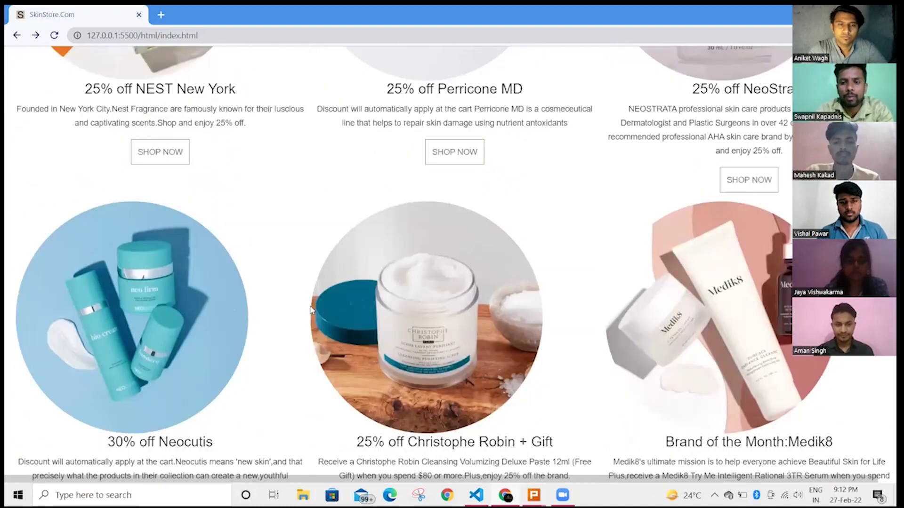
scroll(311, 309, "down", 2)
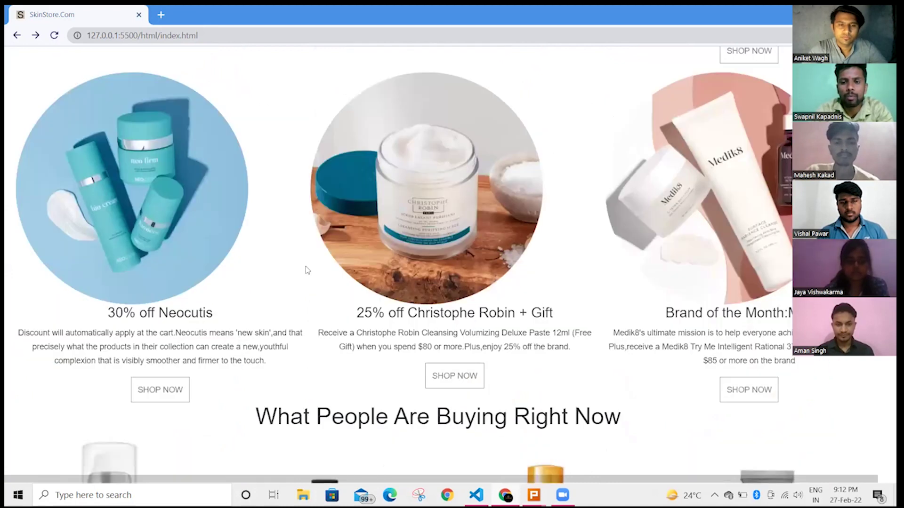
scroll(306, 270, "down", 2)
scroll(307, 269, "down", 2)
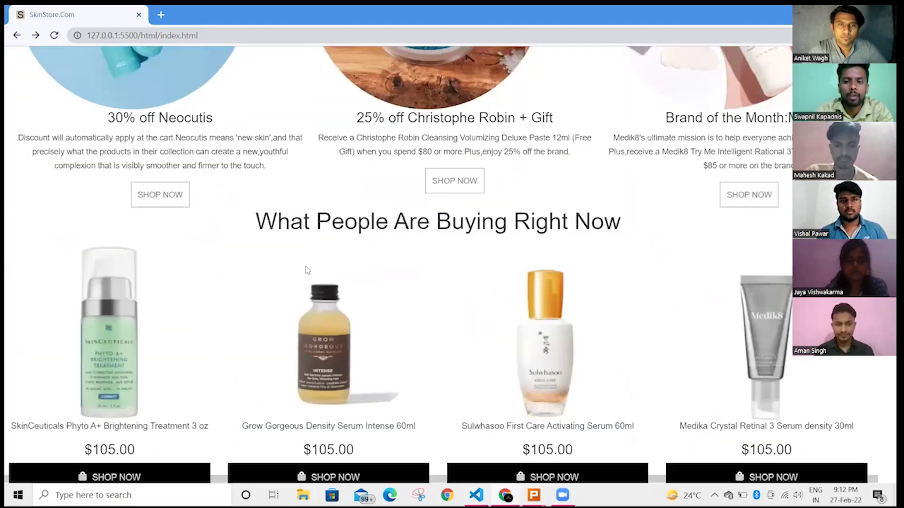
scroll(307, 270, "down", 2)
scroll(307, 270, "down", 5)
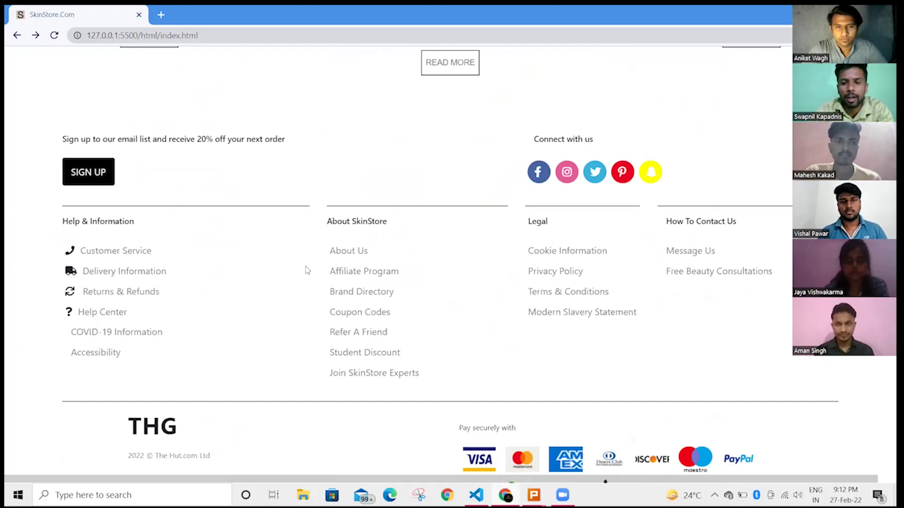
scroll(306, 270, "up", 1)
scroll(306, 270, "up", 2)
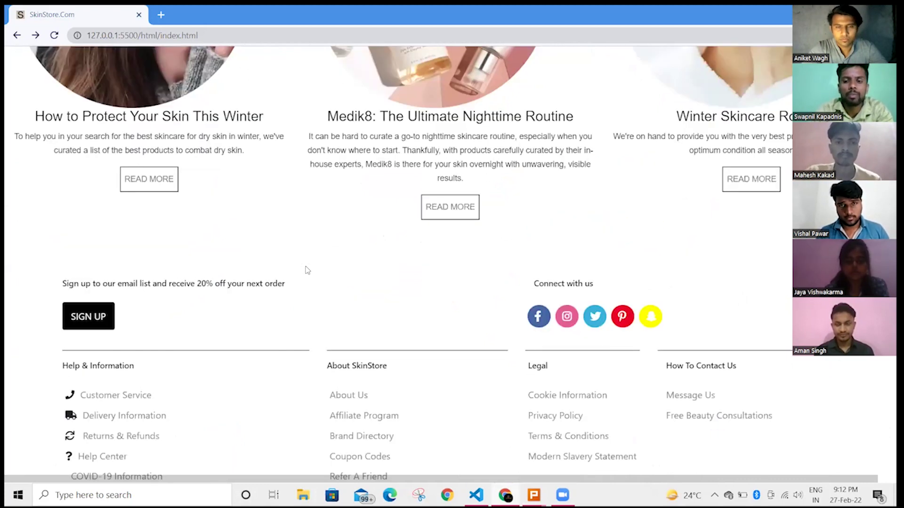
scroll(307, 270, "up", 1)
scroll(584, 185, "up", 1)
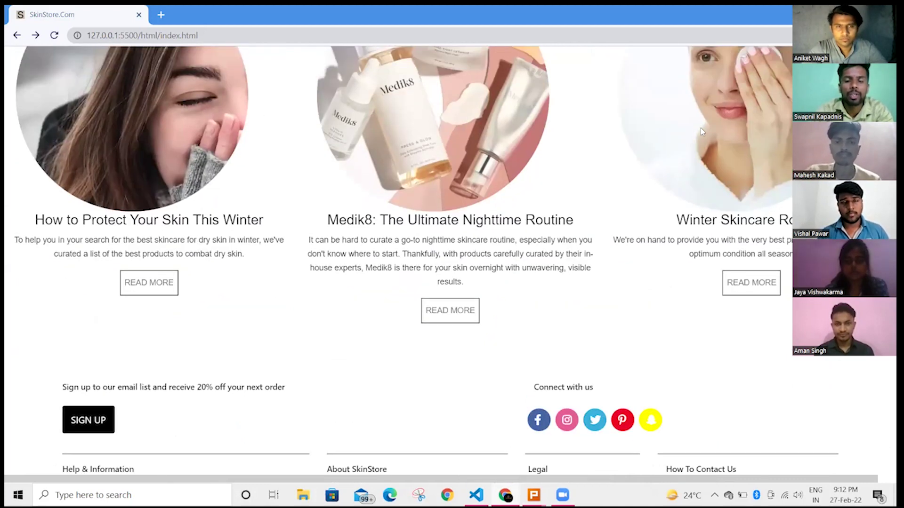
scroll(705, 131, "up", 1)
scroll(704, 151, "up", 1)
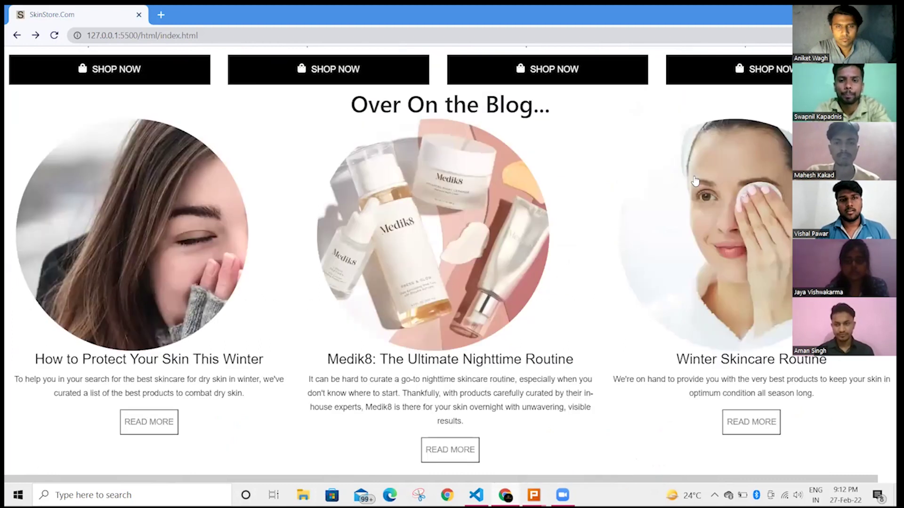
scroll(527, 309, "up", 2)
key("alt+Right")
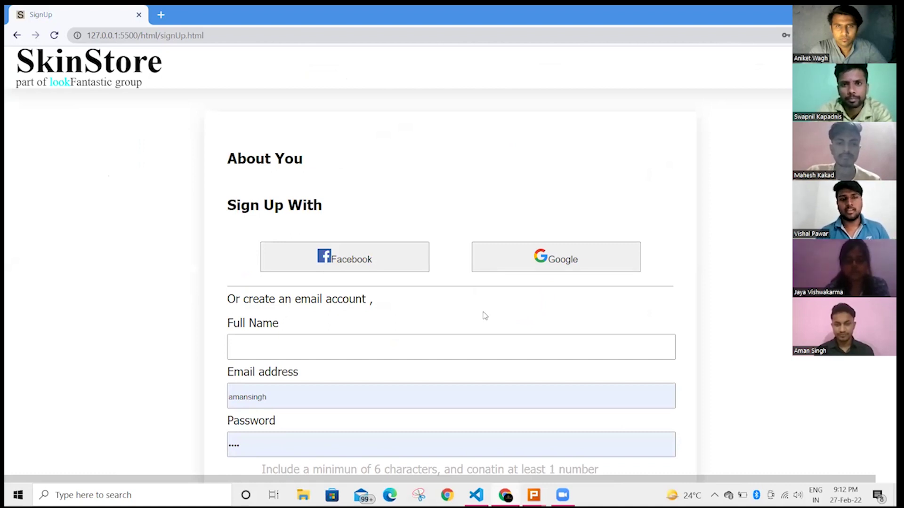
scroll(485, 316, "down", 3)
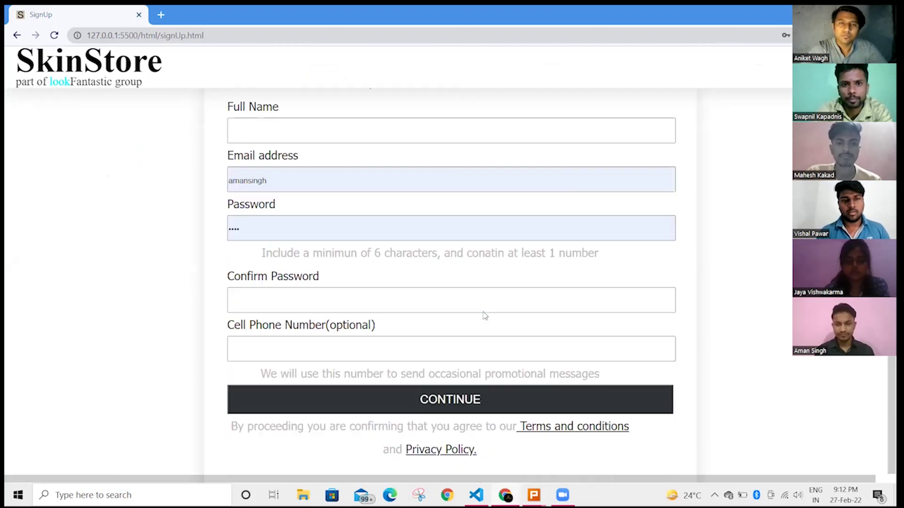
scroll(485, 318, "up", 3)
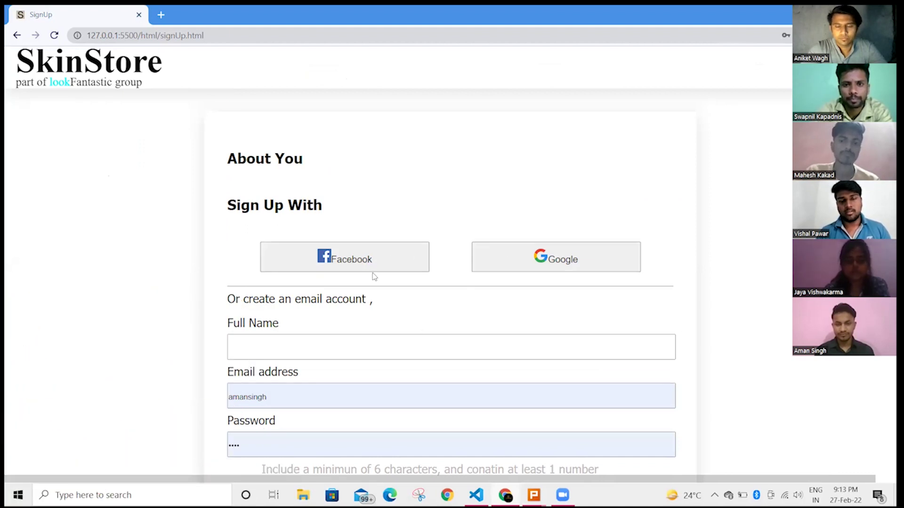
scroll(331, 322, "down", 1)
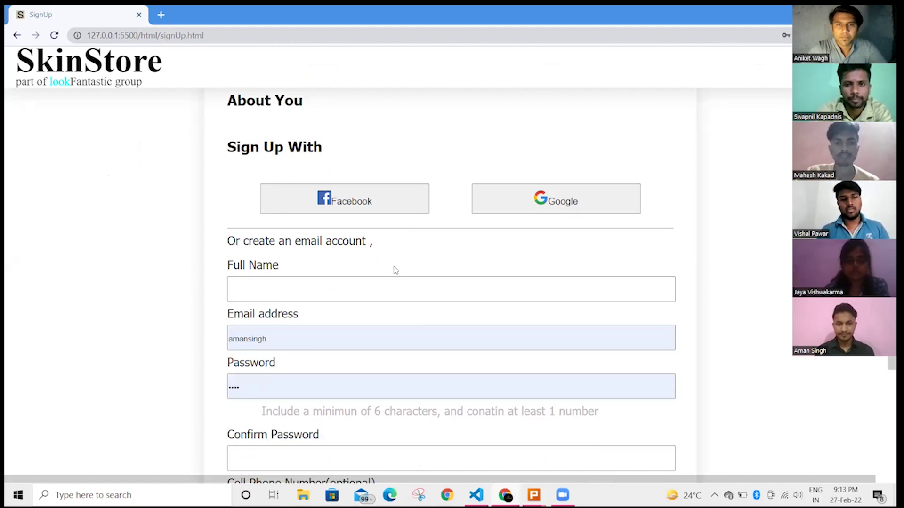
left_click(356, 291)
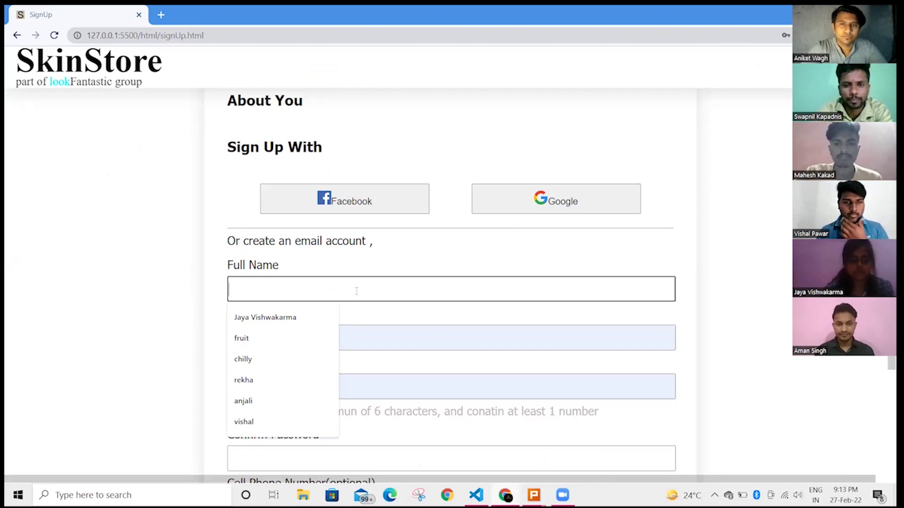
type("vishal")
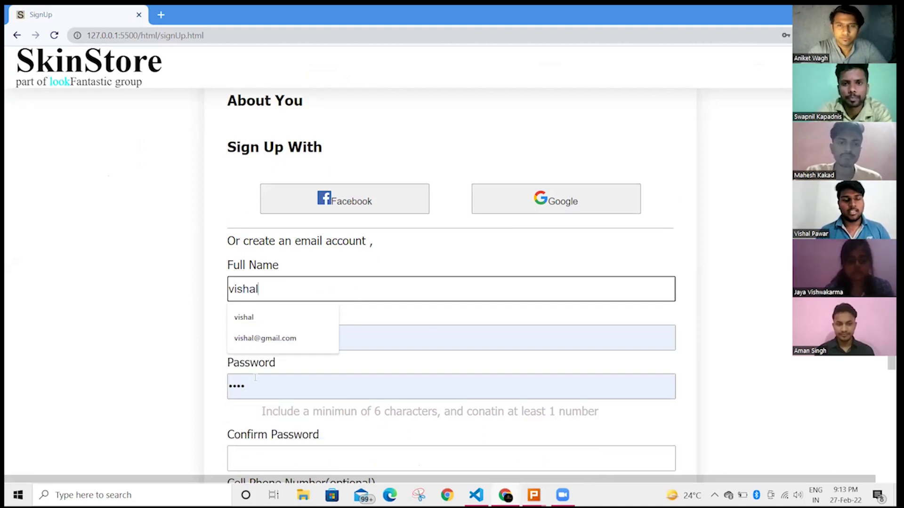
left_click(255, 387)
left_click(368, 297)
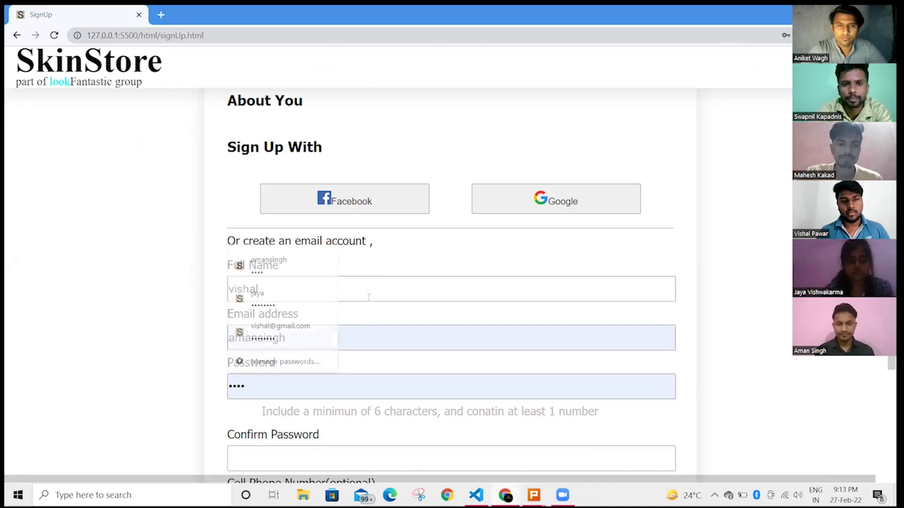
left_click(368, 298)
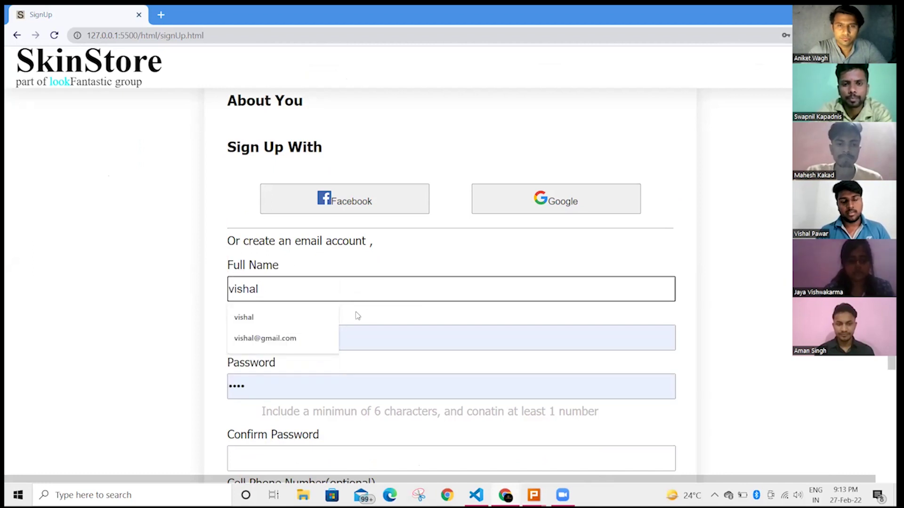
left_click(316, 338)
key("BackSpace")
key("BackSpace")
key("BackSpace")
key("BackSpace")
key("BackSpace")
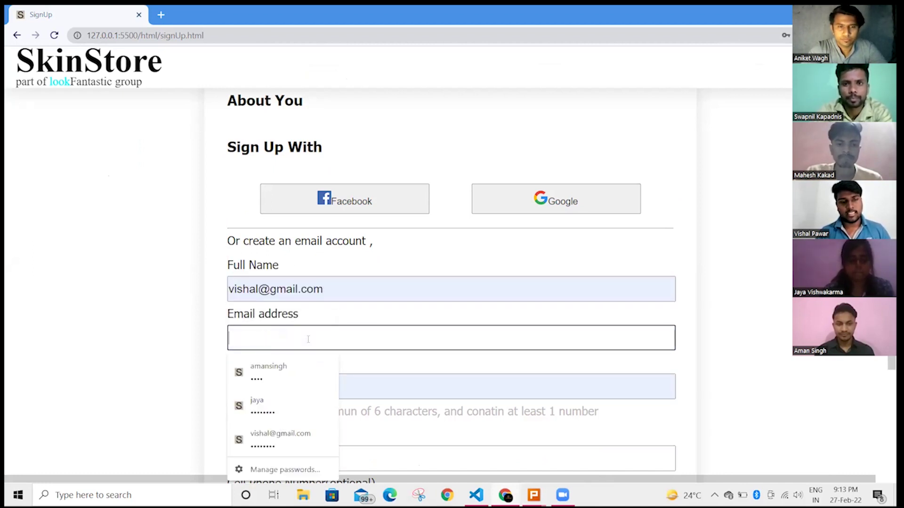
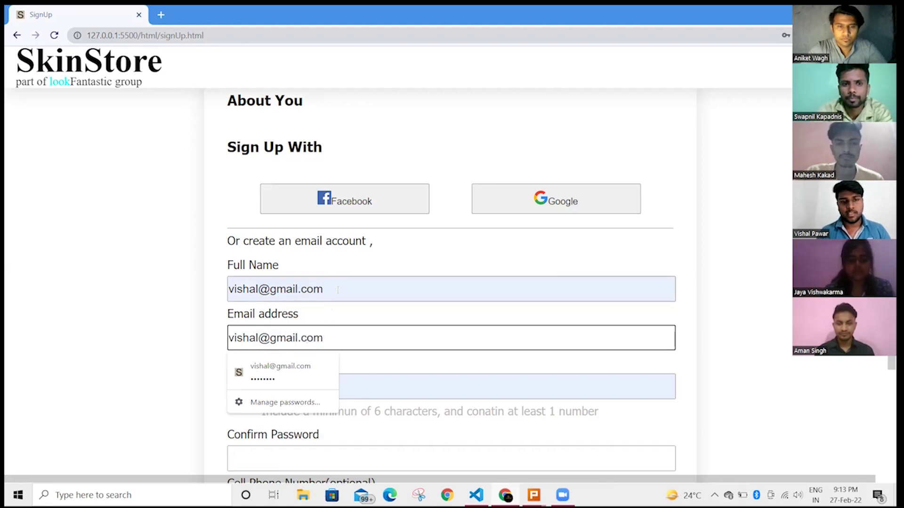
left_click(338, 290)
key("BackSpace")
key("BackSpace")
key("BackSpace")
key("BackSpace")
key("BackSpace")
key("BackSpace")
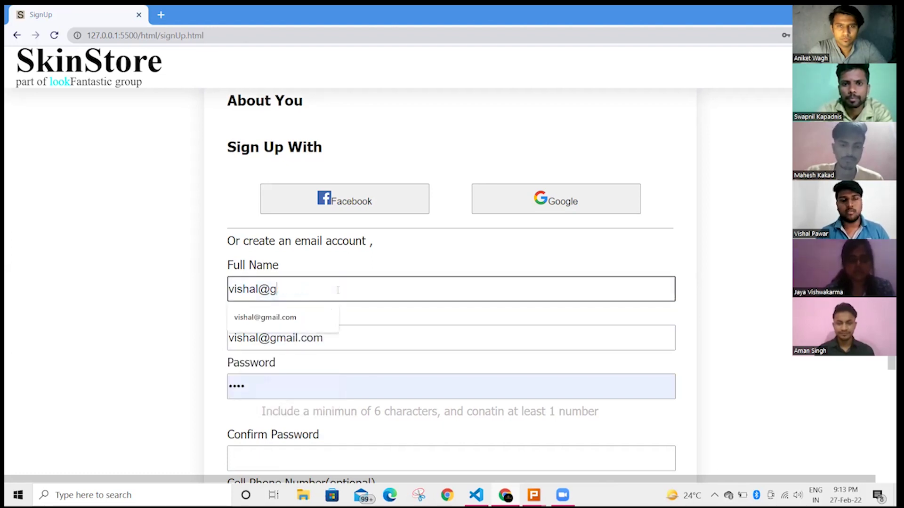
key("BackSpace")
scroll(301, 381, "down", 2)
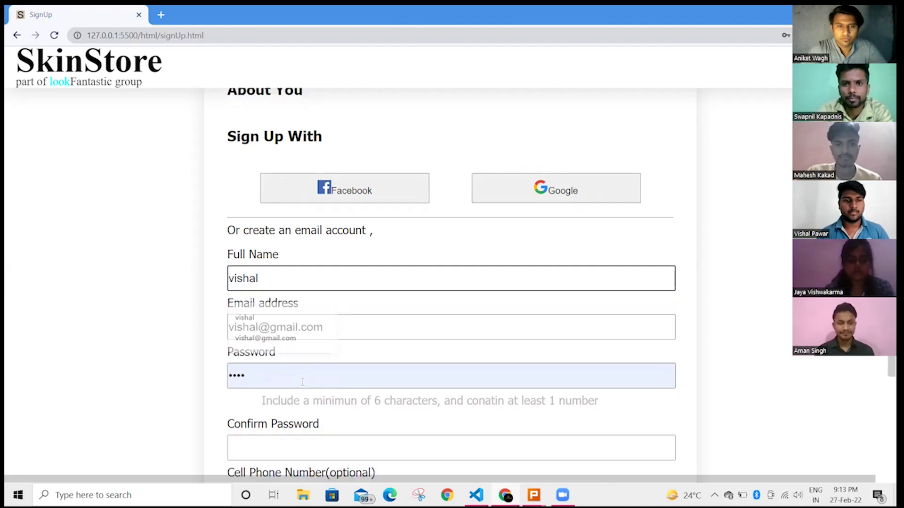
Re-enter the password and its confirmation, then add a phone number
left_click(295, 300)
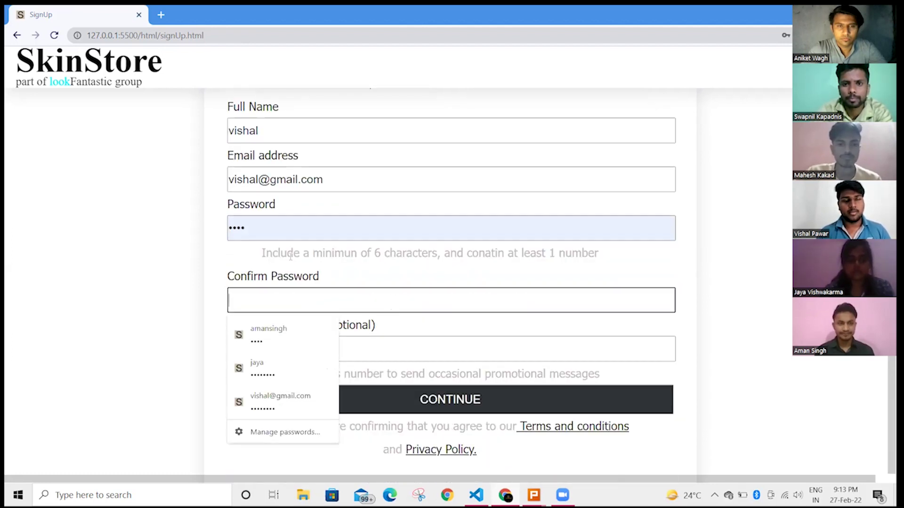
left_click(283, 229)
key("BackSpace")
key("BackSpace")
key("BackSpace")
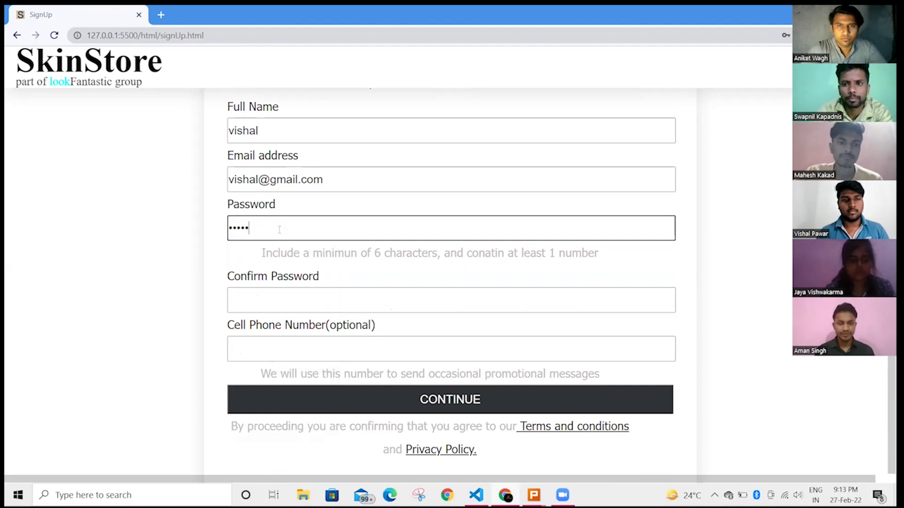
left_click(258, 301)
type("123456")
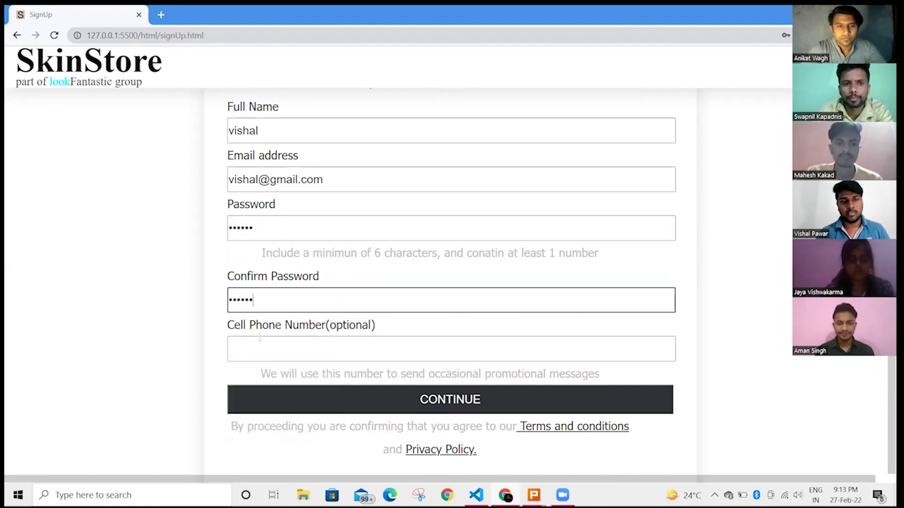
left_click(258, 347)
type("6")
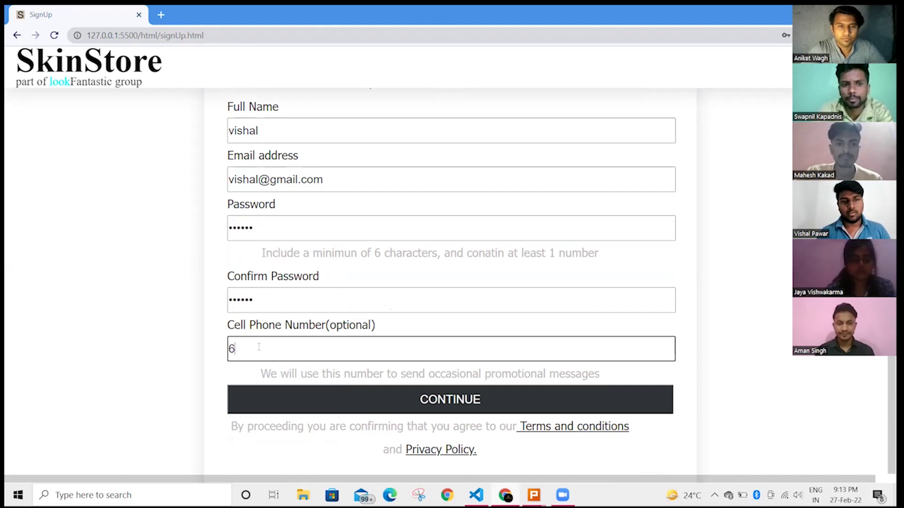
type("55778")
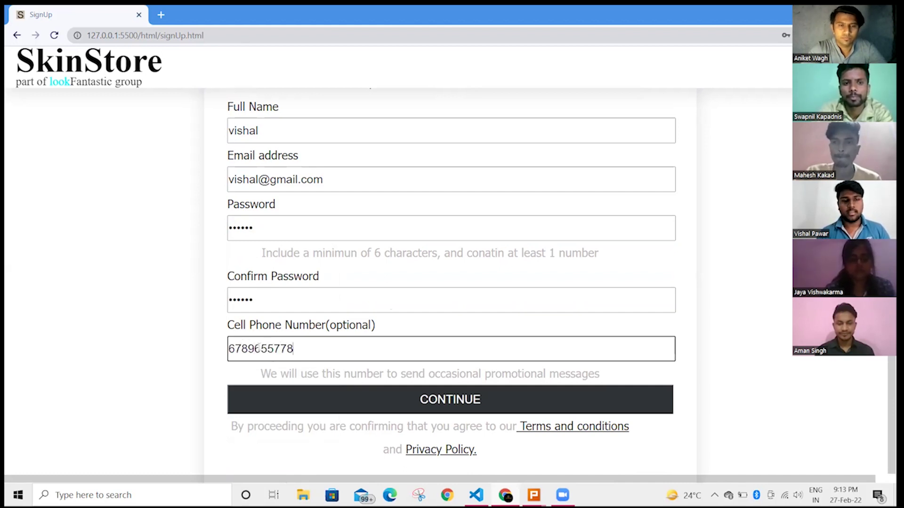
left_click(445, 403)
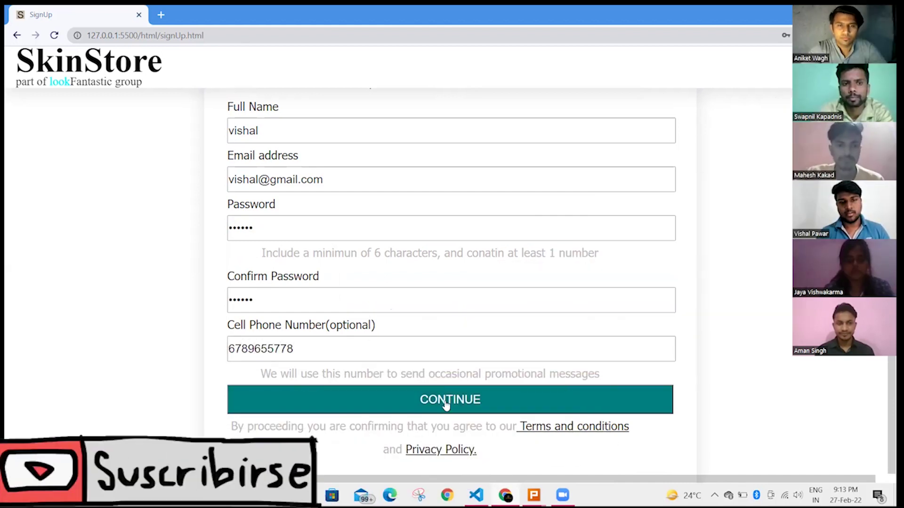
Submit sign-up, dismiss the password breach warning, save the password, and sign in
left_click(446, 403)
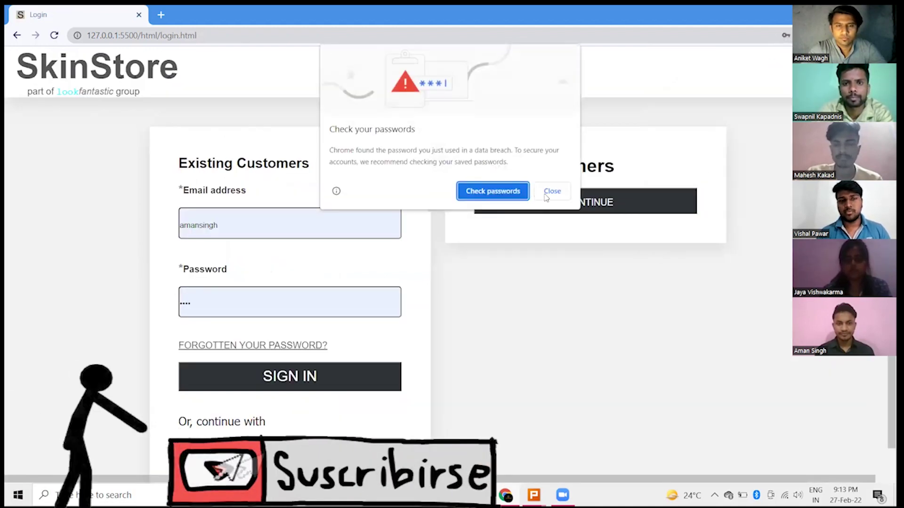
left_click(550, 192)
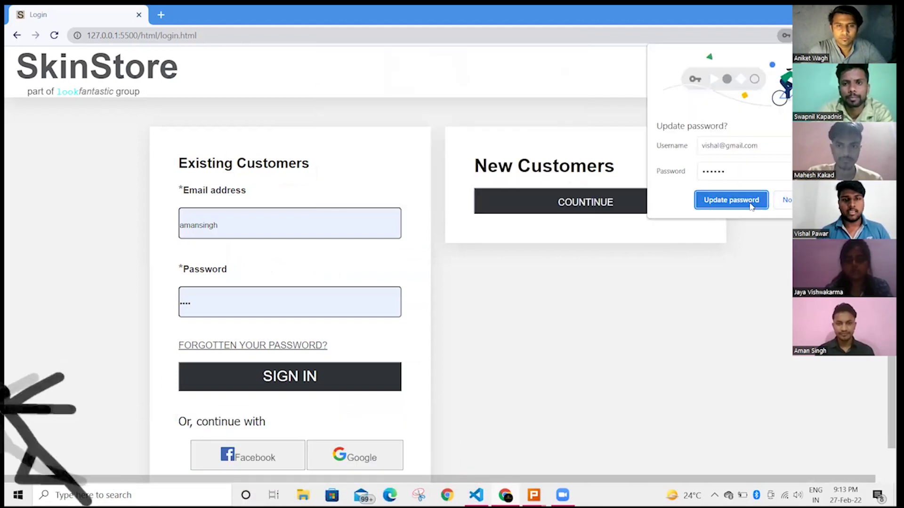
left_click(749, 201)
scroll(555, 288, "down", 1)
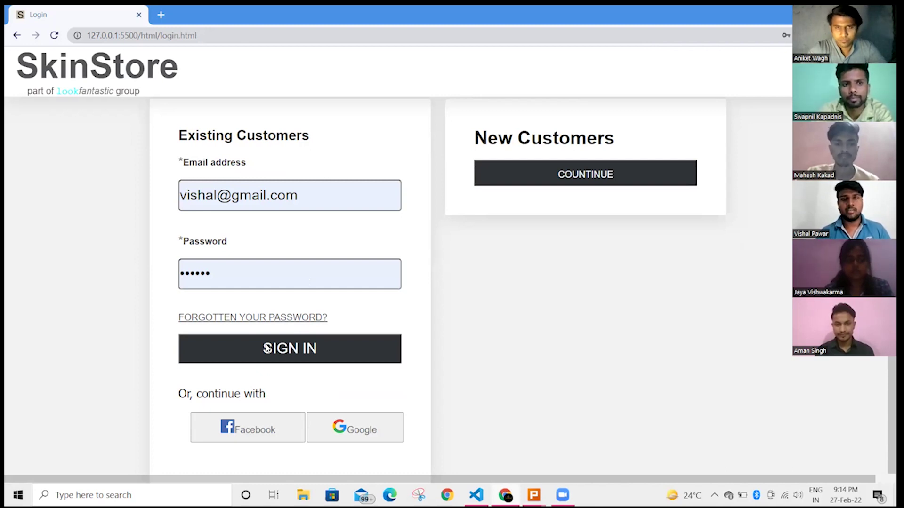
left_click(281, 349)
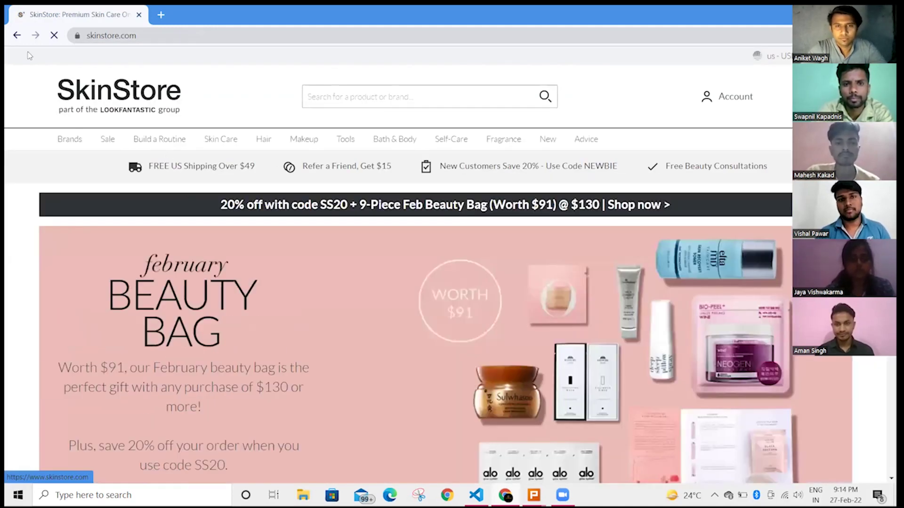
Return to the clone's home page and open the Dry Skin Routine page
left_click(17, 36)
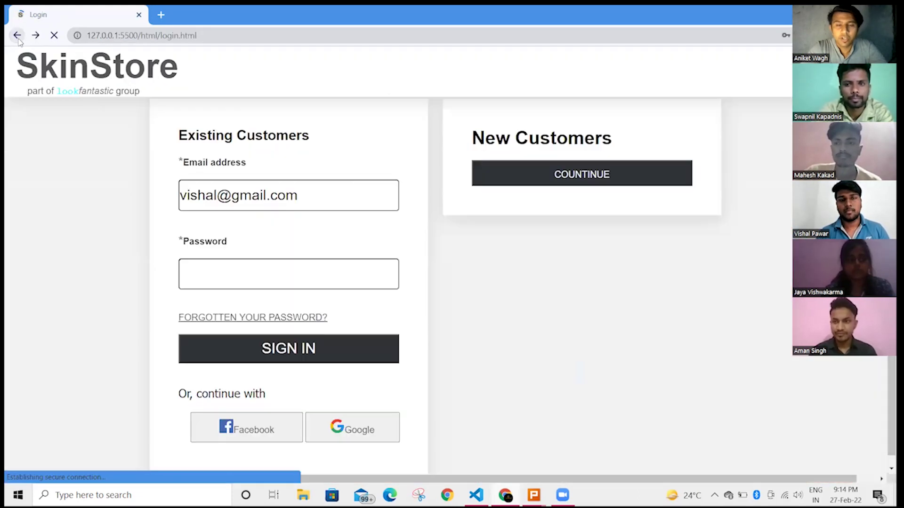
left_click(17, 36)
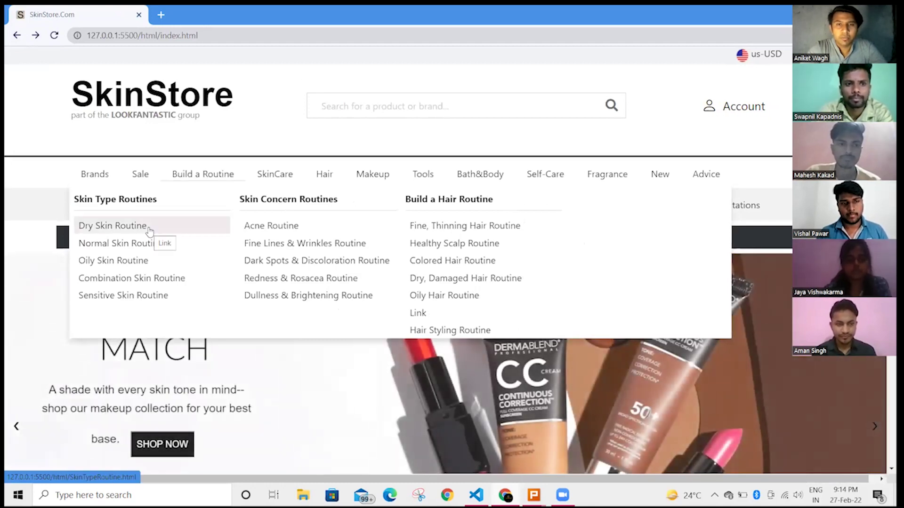
left_click(113, 225)
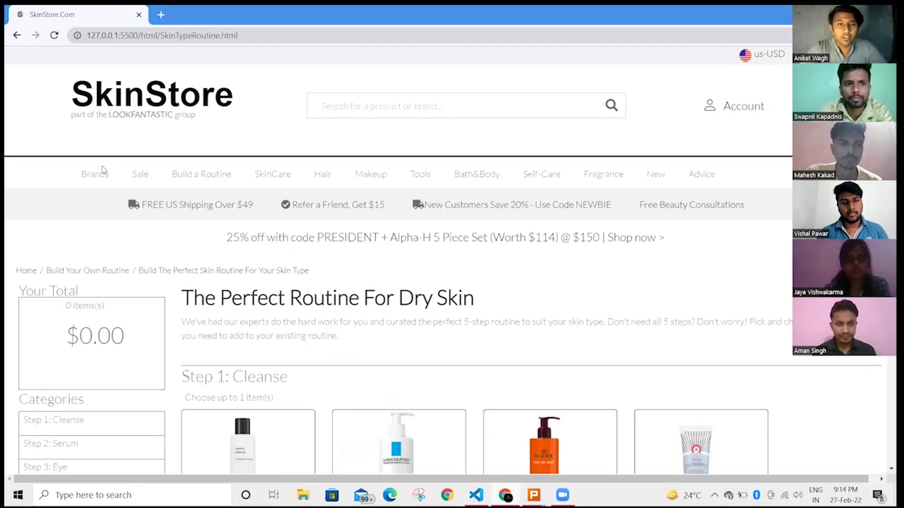
Open the Aesop brand page from the Brands menu and browse it
mouse_move(95, 175)
left_click(203, 248)
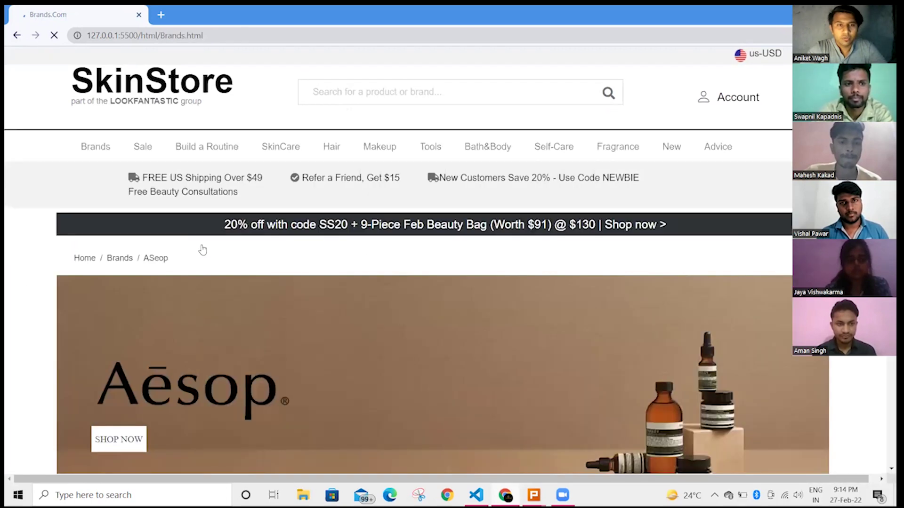
scroll(203, 251, "down", 1)
scroll(203, 250, "down", 1)
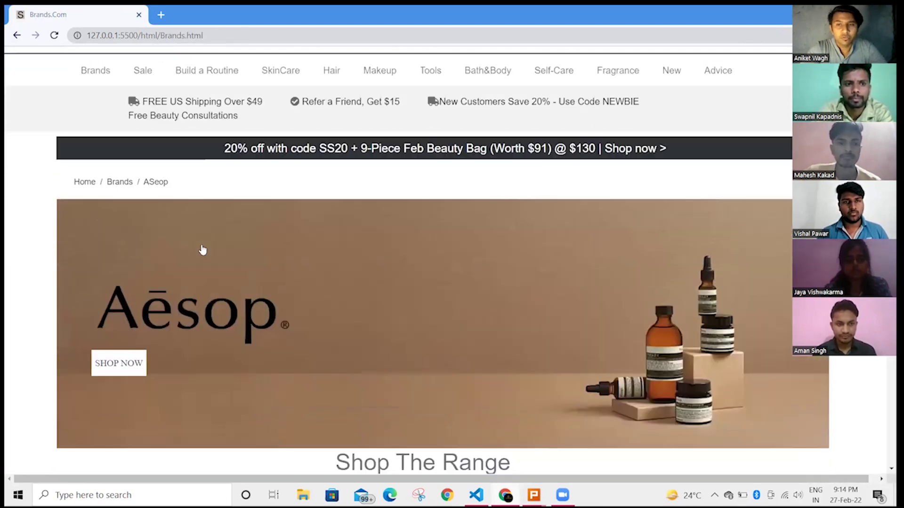
scroll(202, 250, "down", 2)
scroll(202, 251, "down", 1)
scroll(202, 250, "up", 1)
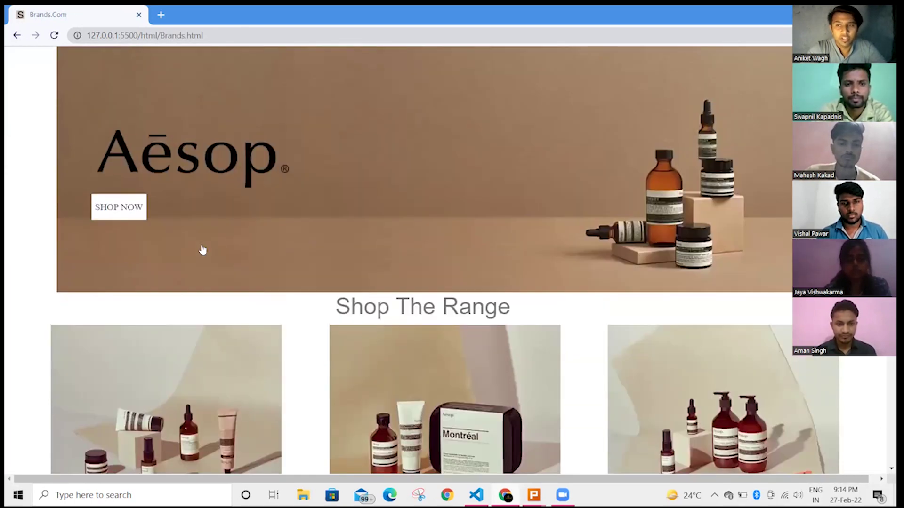
scroll(202, 250, "down", 1)
scroll(202, 250, "down", 1)
scroll(202, 250, "down", 2)
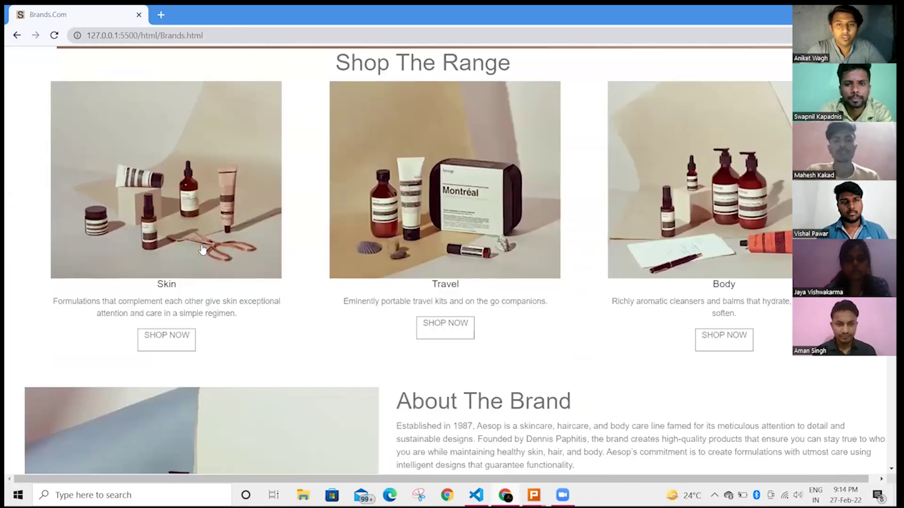
scroll(202, 250, "down", 1)
scroll(202, 250, "down", 1)
scroll(202, 251, "up", 1)
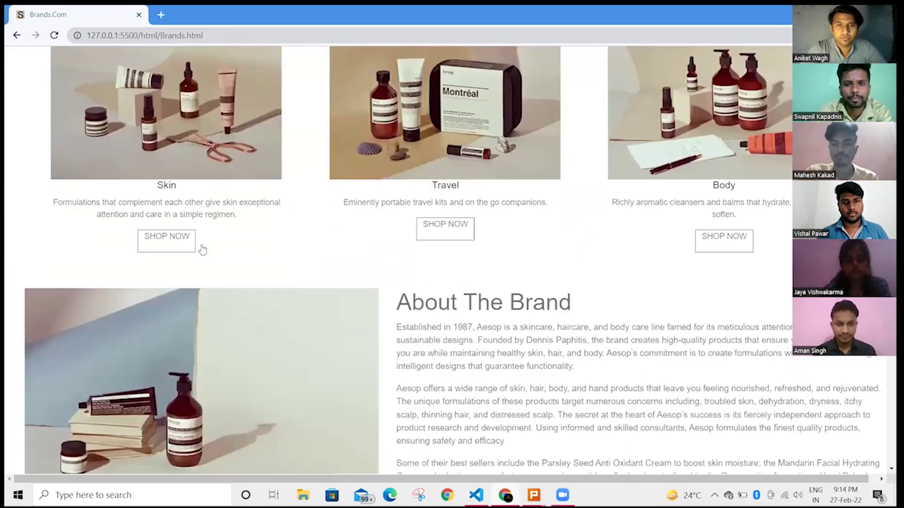
scroll(202, 251, "up", 1)
scroll(202, 250, "down", 1)
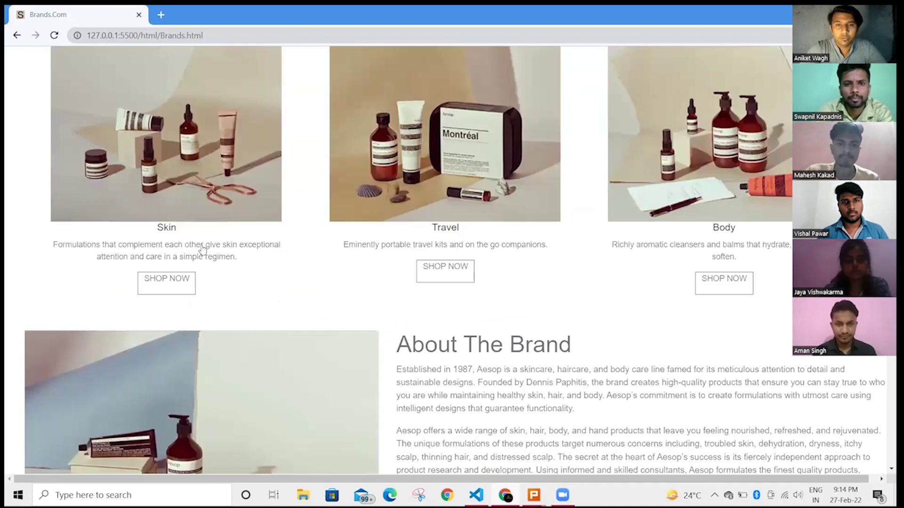
scroll(202, 251, "down", 2)
scroll(202, 250, "down", 2)
scroll(202, 251, "down", 1)
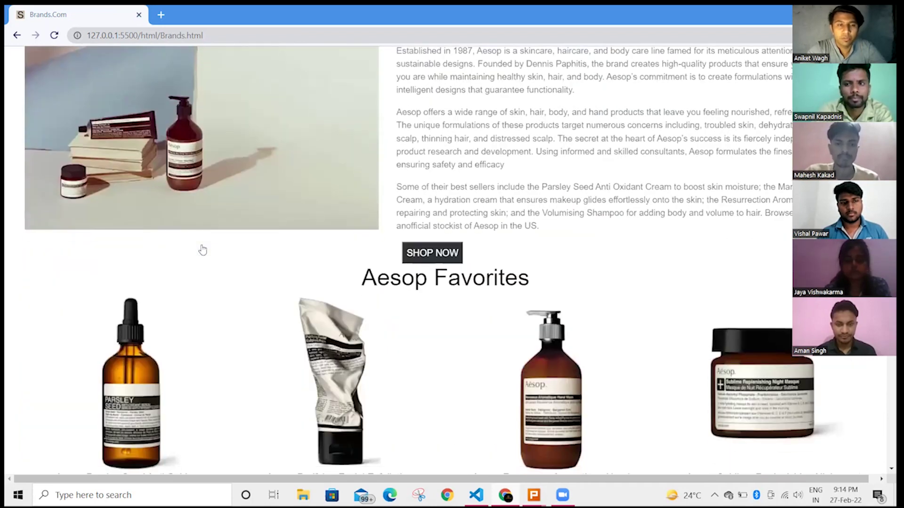
scroll(202, 250, "down", 1)
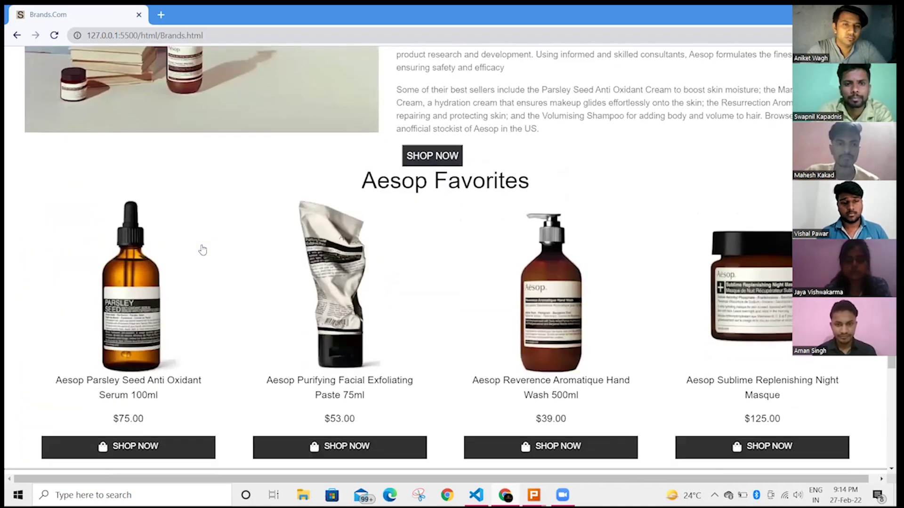
scroll(160, 179, "down", 1)
scroll(161, 180, "up", 8)
scroll(149, 191, "up", 8)
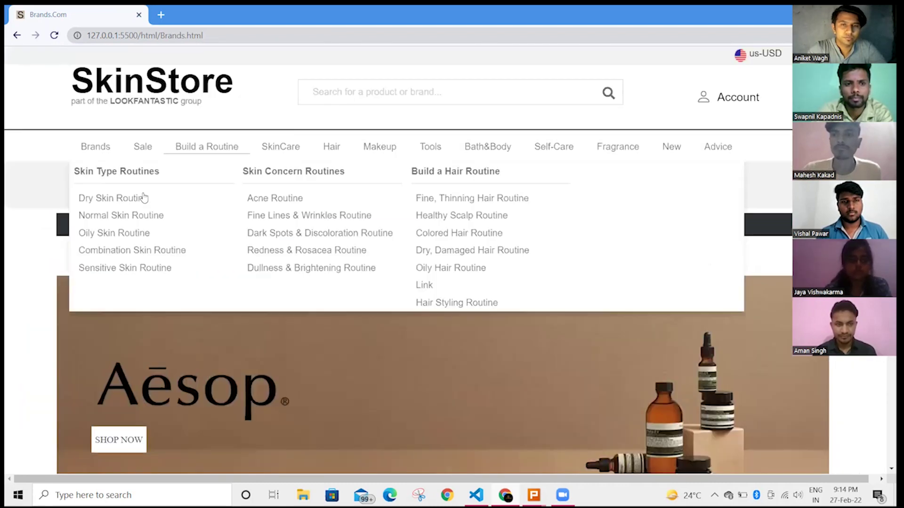
On the Dry Skin routine, pick La Roche-Posay Toleriane instead of PCA SKIN for Step 1
left_click(142, 198)
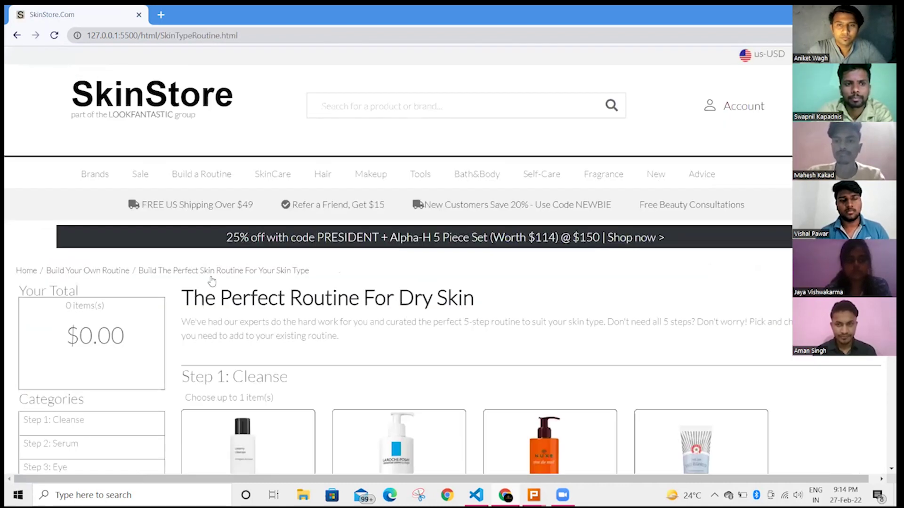
scroll(211, 276, "down", 1)
scroll(224, 256, "down", 2)
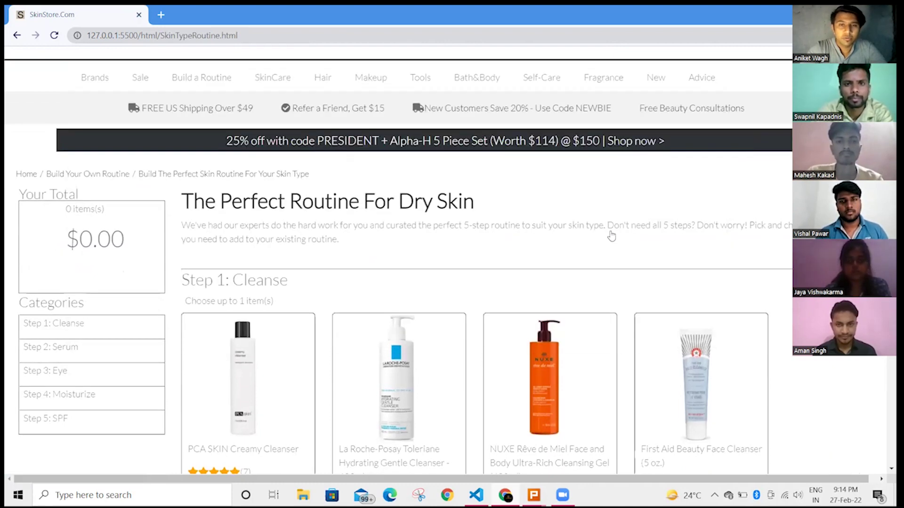
scroll(611, 235, "down", 2)
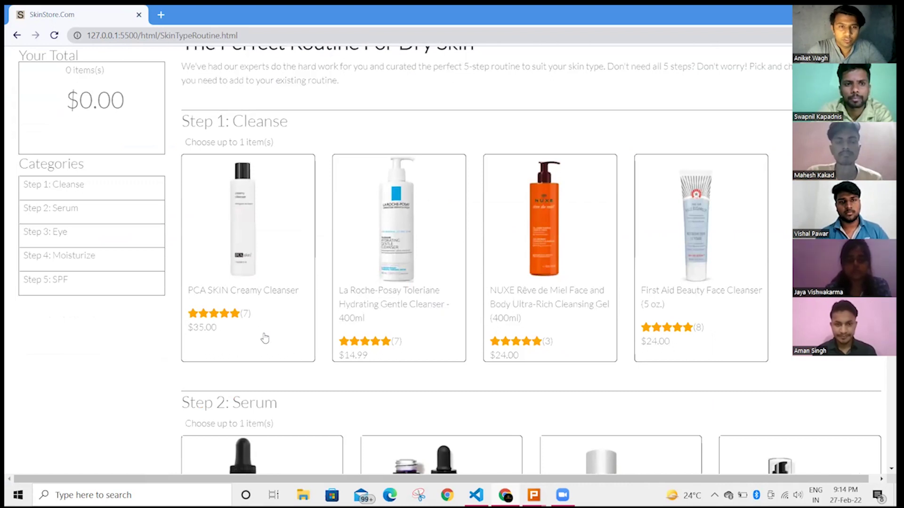
left_click(270, 283)
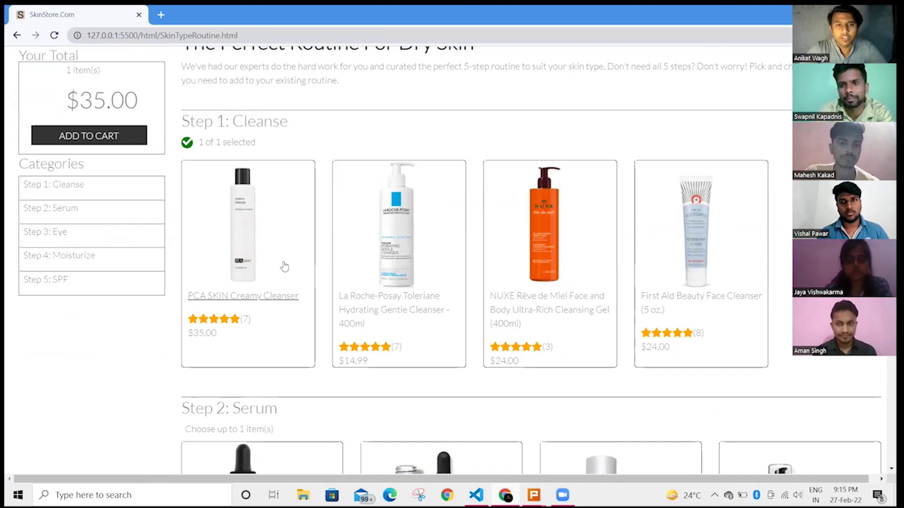
scroll(406, 245, "down", 1)
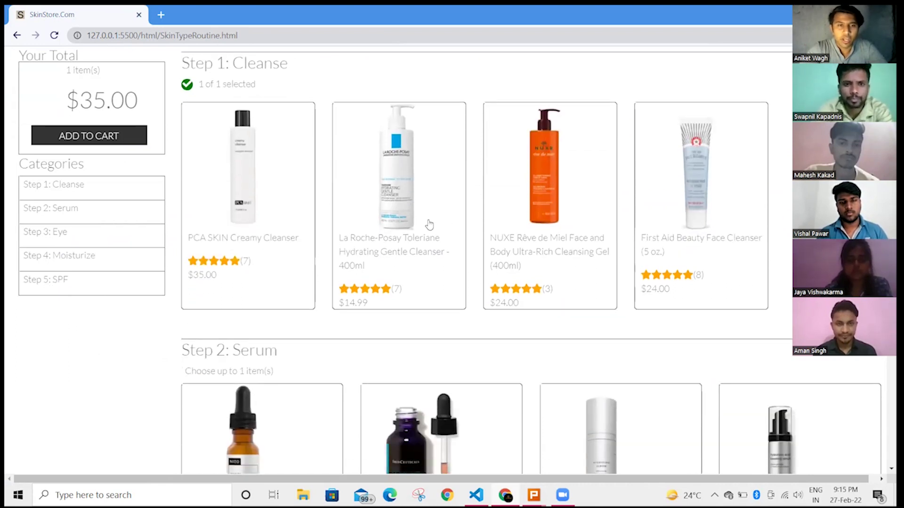
left_click(415, 217)
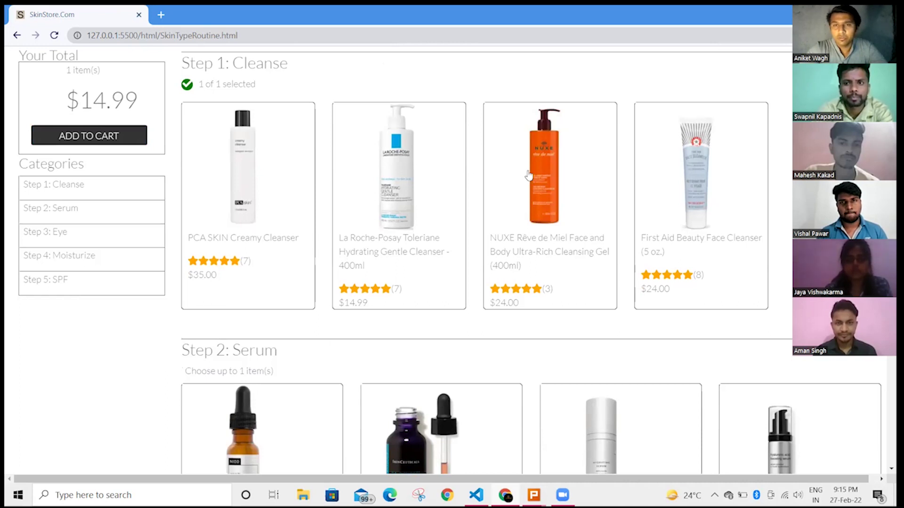
scroll(662, 181, "up", 1)
scroll(671, 182, "up", 3)
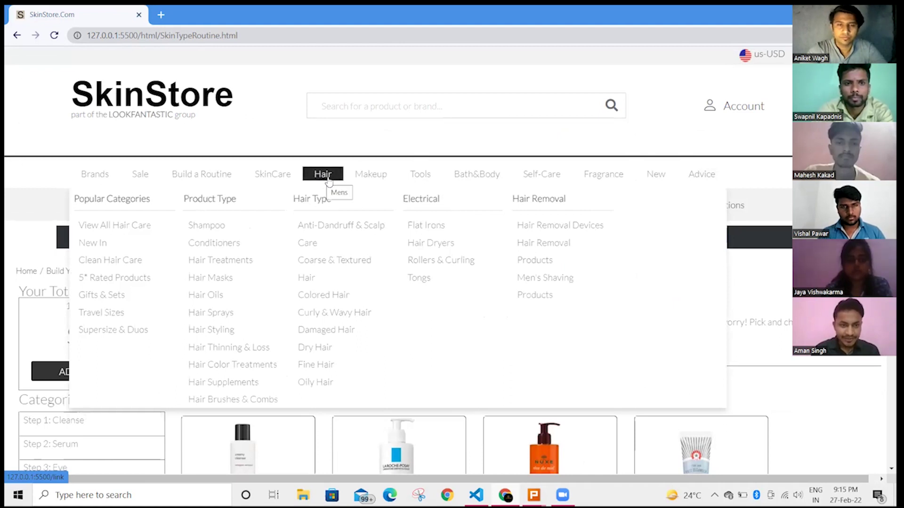
mouse_move(273, 174)
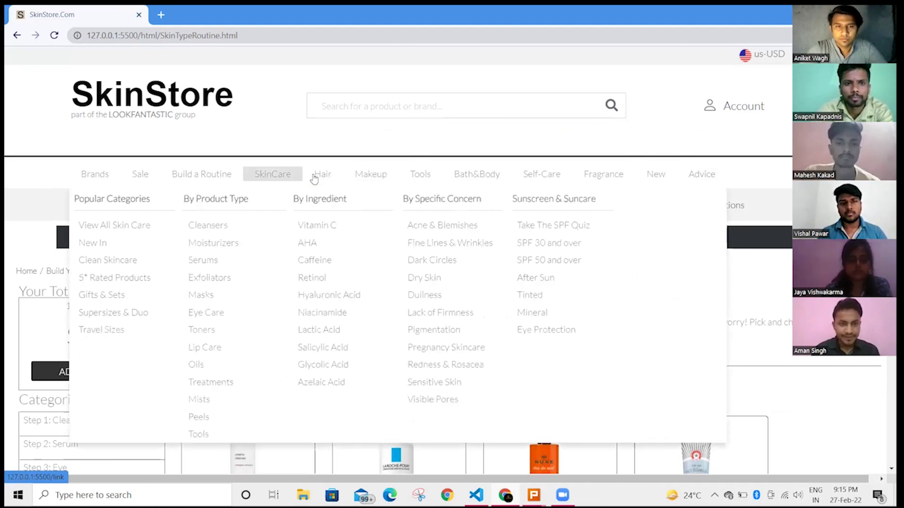
Open the Shampoos listing from the navigation menu and scroll its product grid
left_click(217, 228)
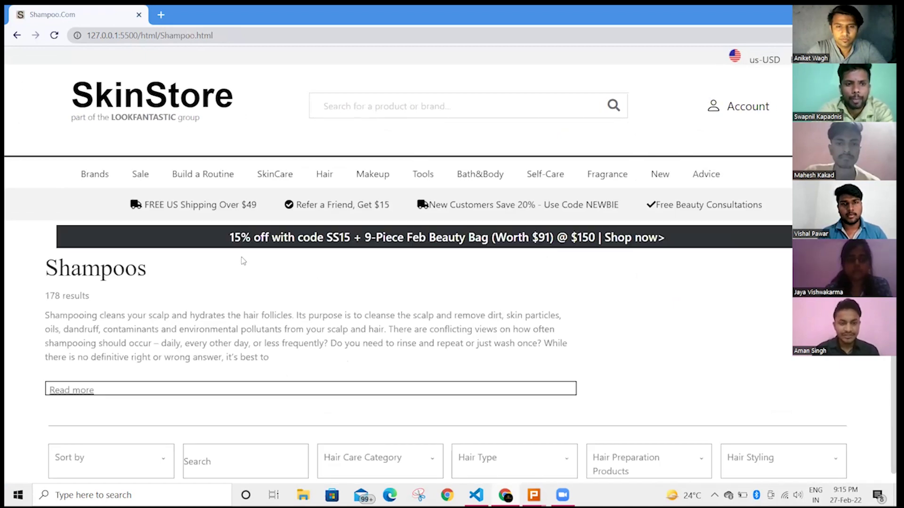
scroll(241, 262, "down", 1)
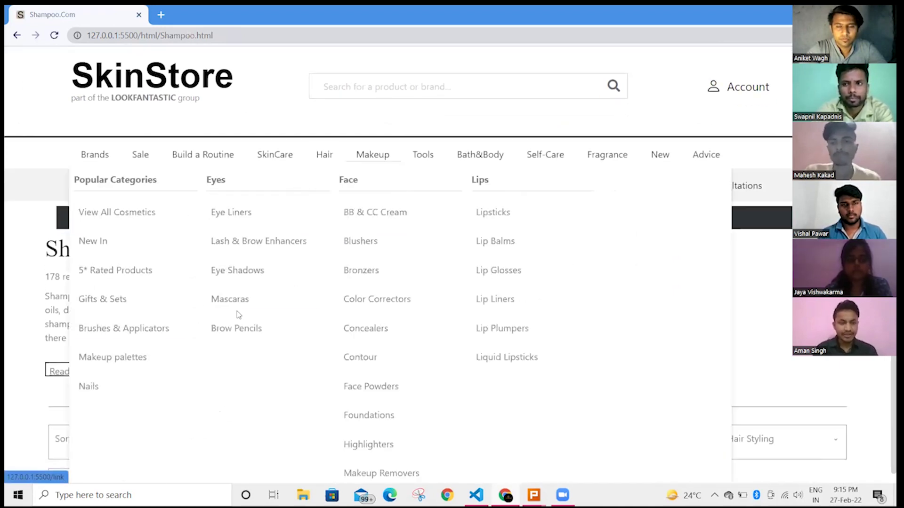
scroll(146, 342, "down", 1)
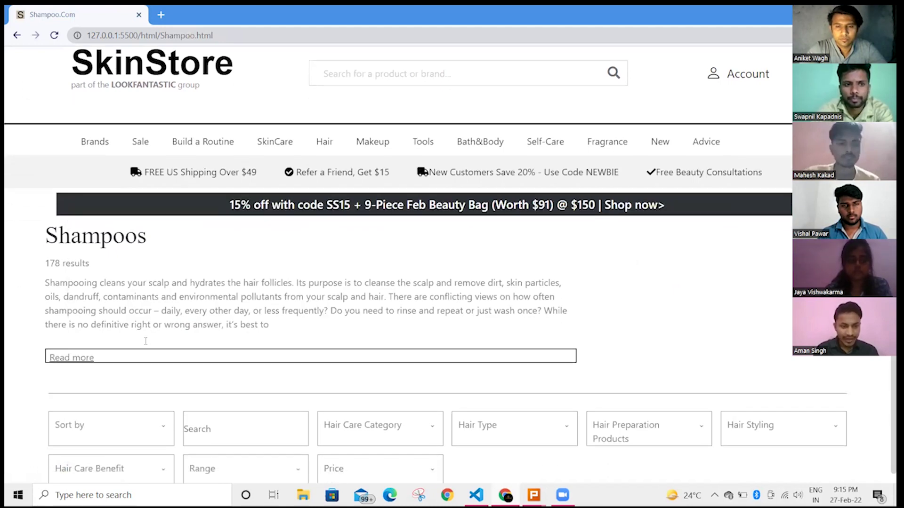
scroll(146, 342, "down", 1)
scroll(145, 342, "down", 1)
scroll(146, 342, "down", 1)
scroll(148, 344, "down", 1)
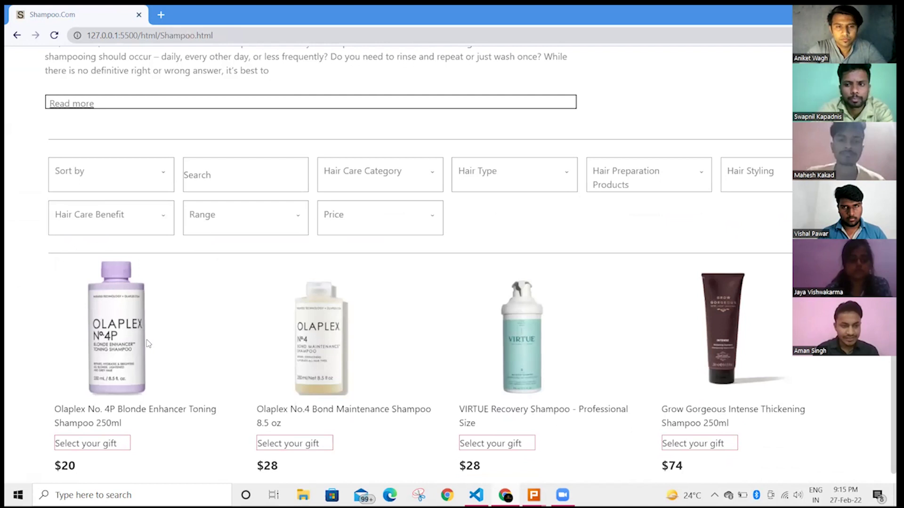
scroll(147, 344, "down", 5)
scroll(146, 344, "up", 3)
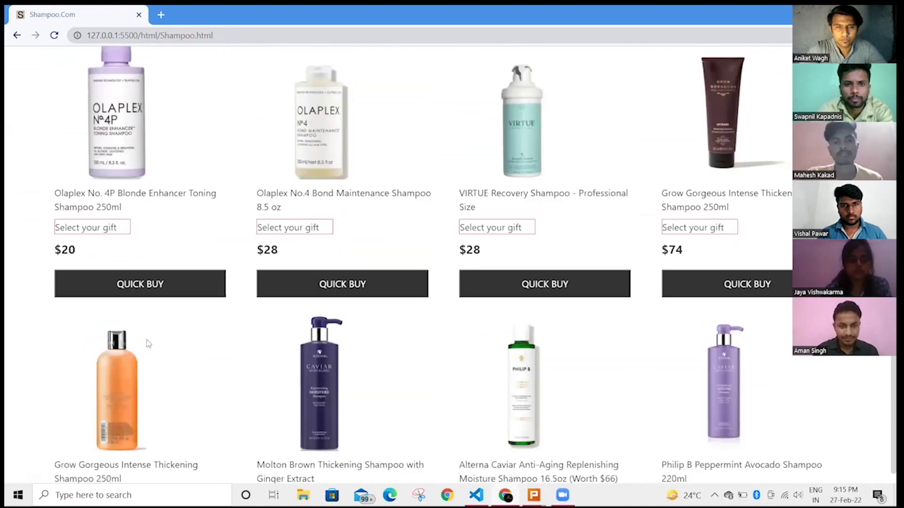
scroll(147, 343, "down", 5)
scroll(147, 343, "down", 1)
scroll(148, 343, "down", 2)
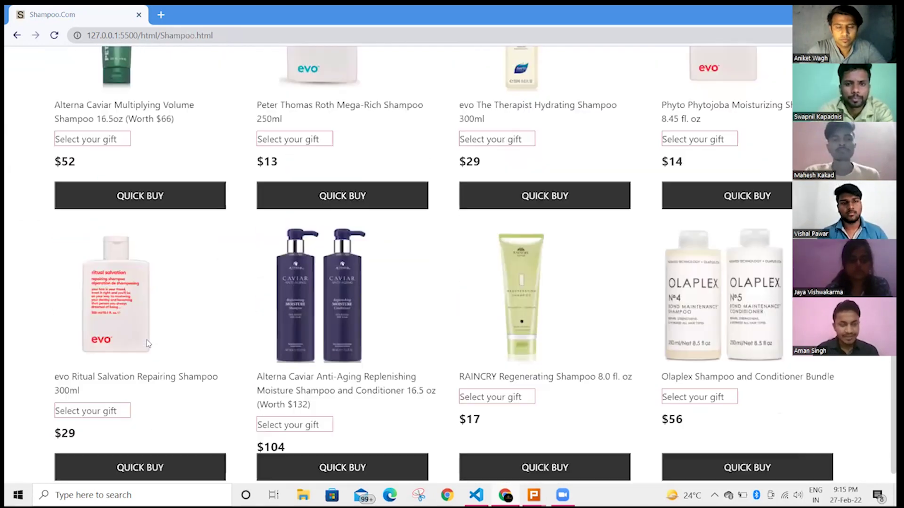
scroll(147, 343, "up", 5)
scroll(146, 343, "up", 3)
scroll(147, 318, "up", 2)
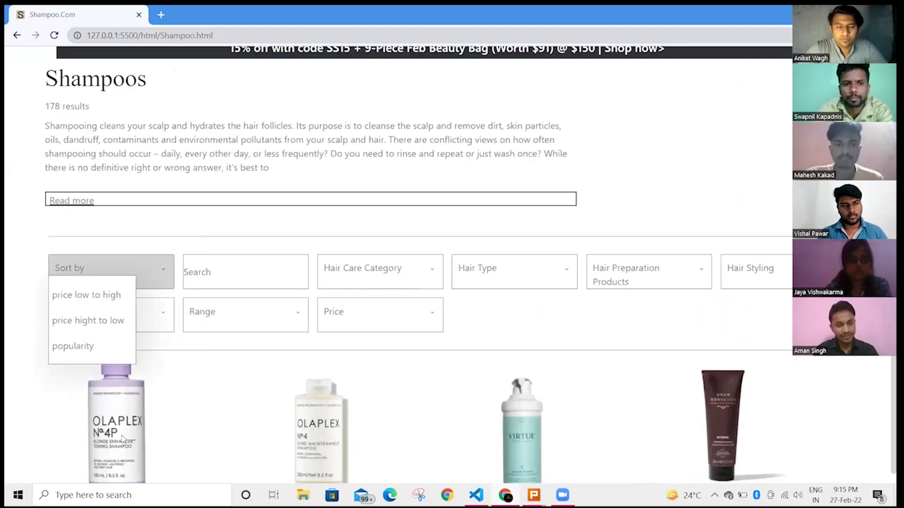
scroll(128, 311, "down", 3)
scroll(238, 309, "down", 3)
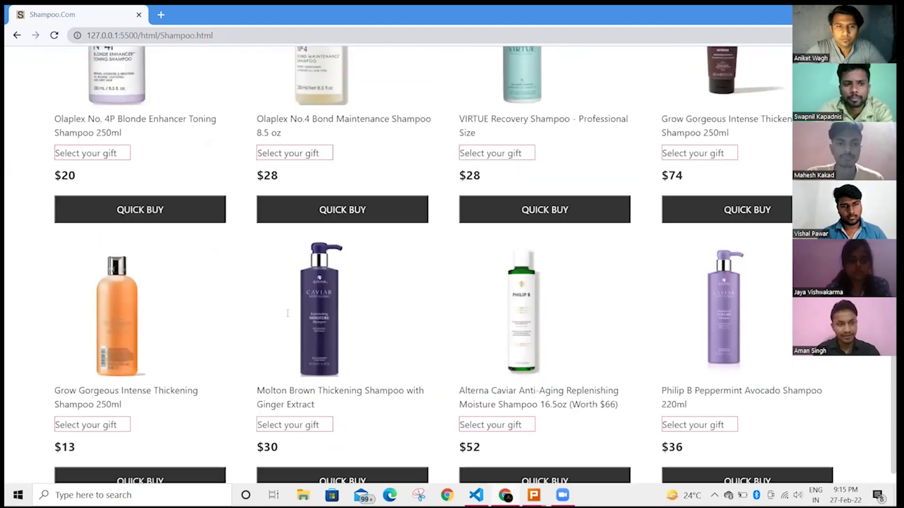
scroll(238, 309, "up", 3)
scroll(237, 309, "up", 1)
scroll(238, 310, "up", 1)
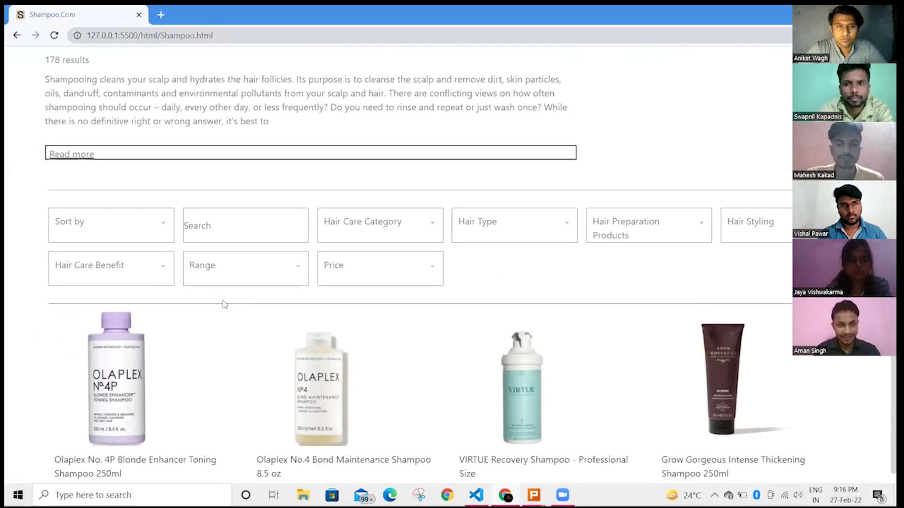
Sort the shampoos by price low to high, then high to low
left_click(168, 223)
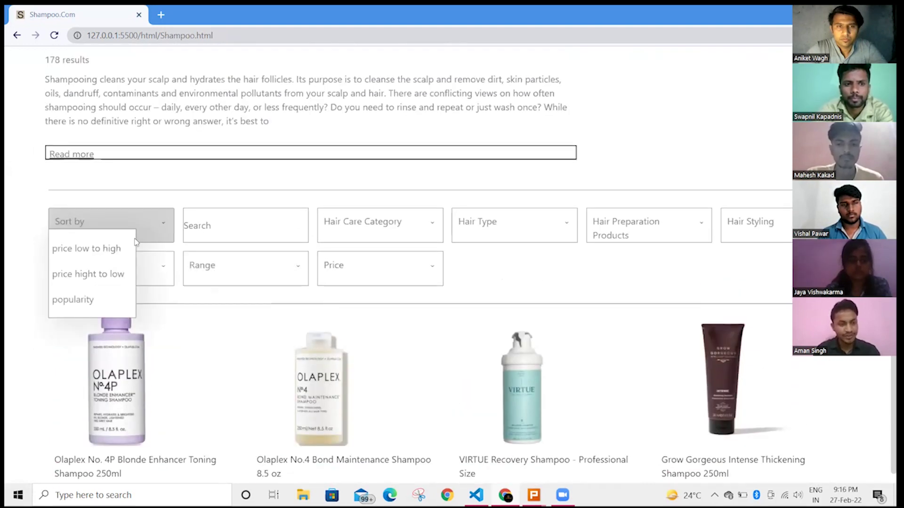
left_click(107, 247)
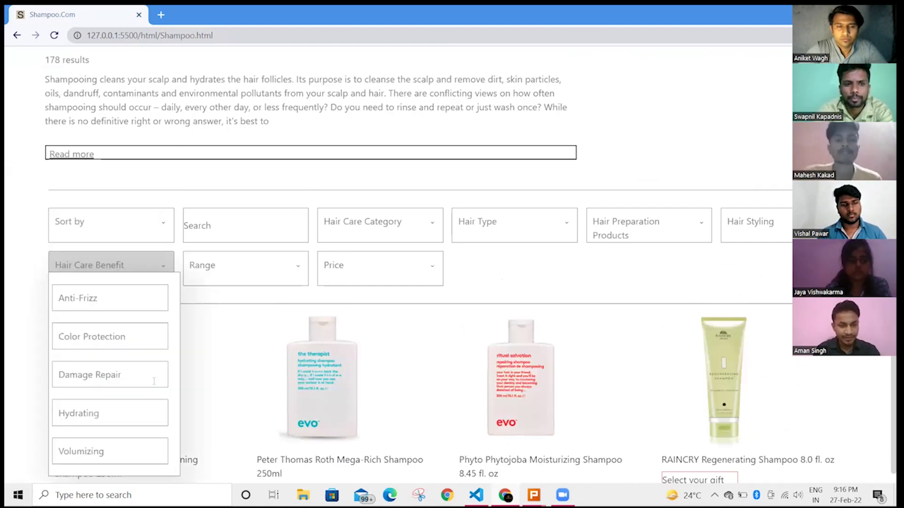
scroll(250, 346, "down", 1)
scroll(249, 346, "down", 2)
scroll(249, 346, "down", 1)
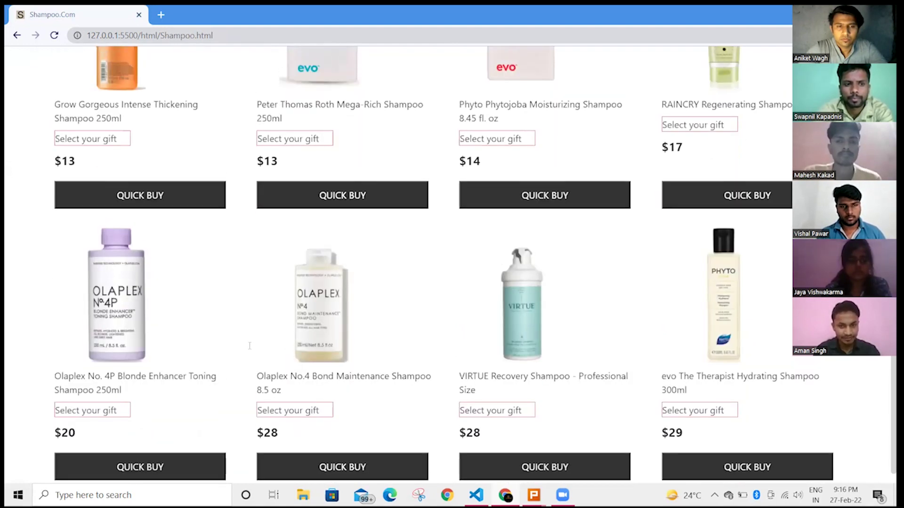
scroll(250, 346, "up", 5)
scroll(177, 396, "up", 1)
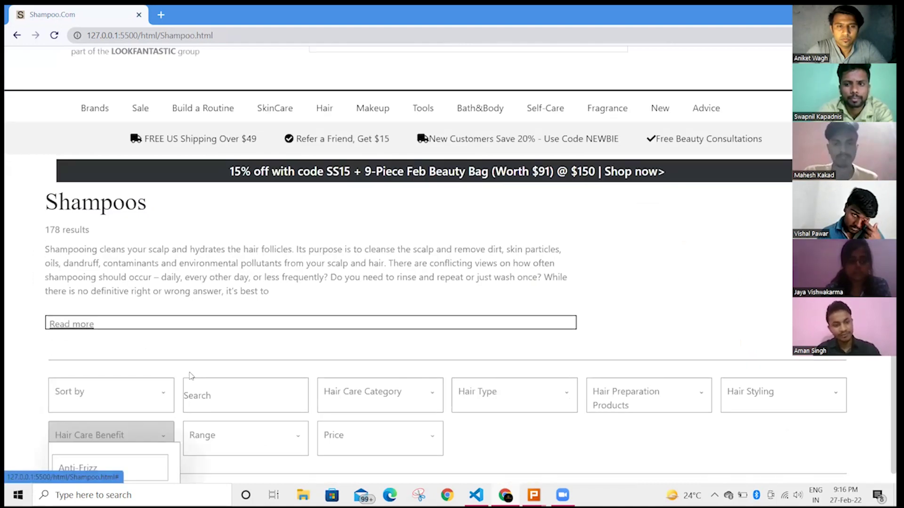
scroll(188, 376, "down", 1)
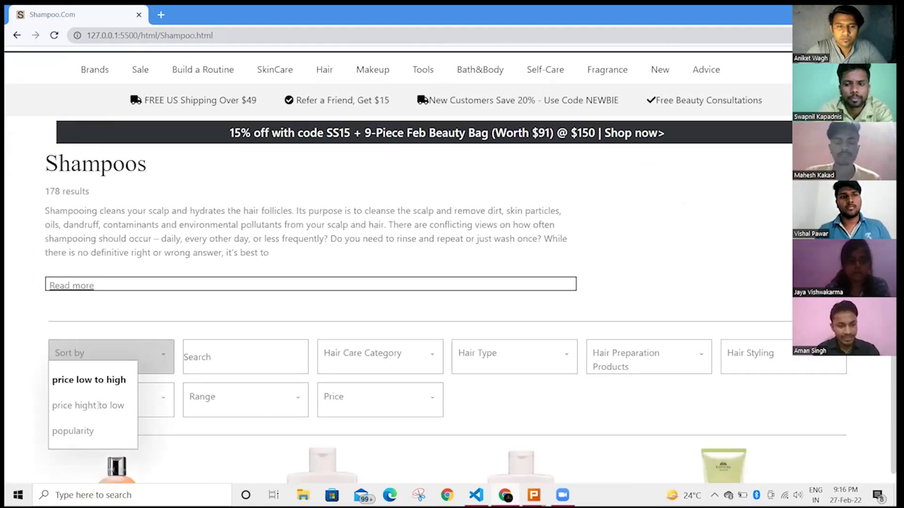
left_click(85, 405)
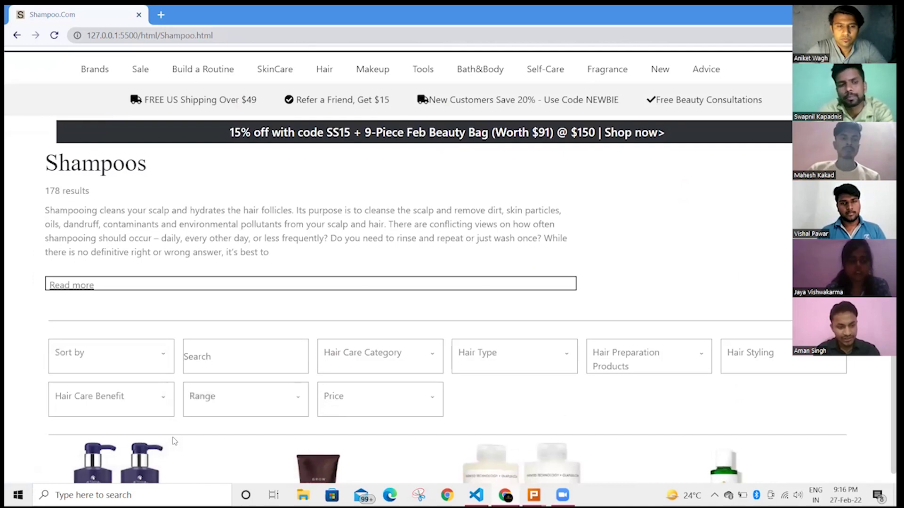
scroll(216, 388, "down", 4)
scroll(283, 332, "down", 1)
scroll(363, 276, "down", 2)
scroll(363, 276, "down", 2)
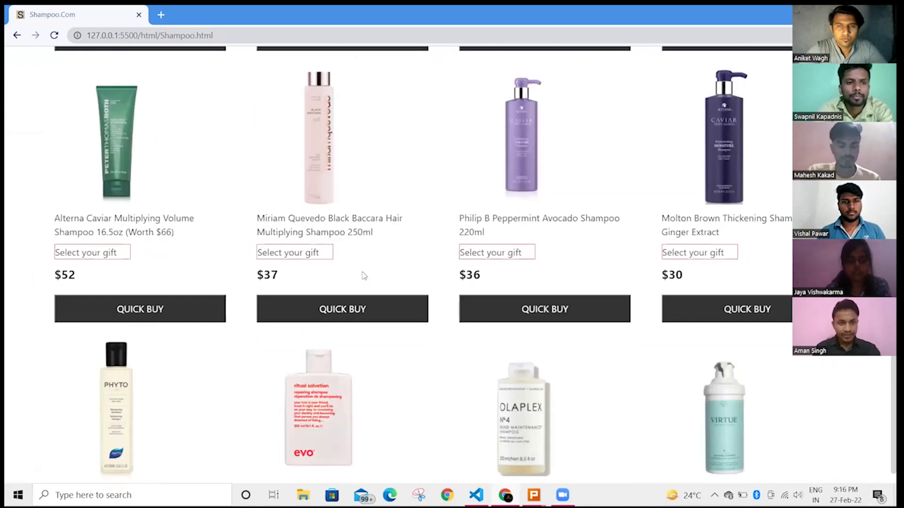
scroll(363, 276, "down", 2)
scroll(364, 276, "down", 3)
scroll(363, 275, "down", 3)
scroll(363, 275, "down", 1)
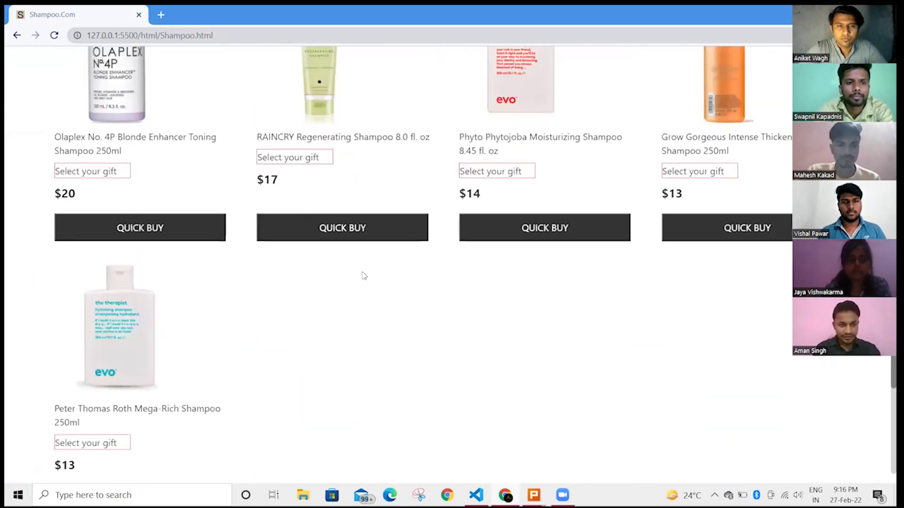
scroll(363, 275, "up", 4)
scroll(362, 275, "up", 2)
scroll(363, 275, "up", 5)
scroll(361, 271, "up", 6)
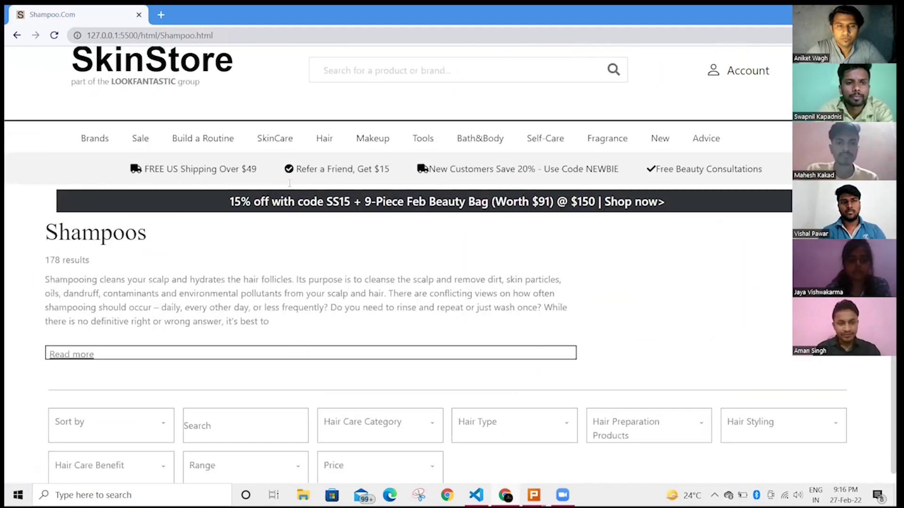
scroll(361, 271, "down", 3)
left_click(272, 185)
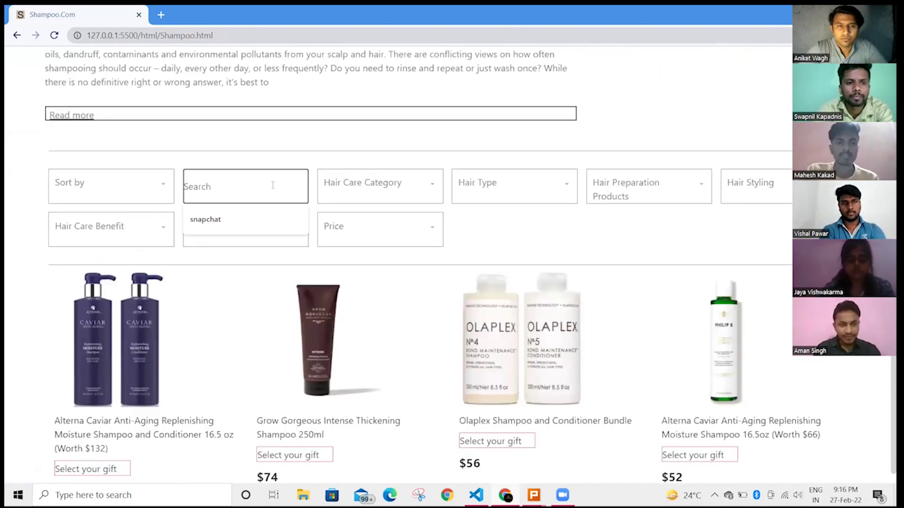
type("o")
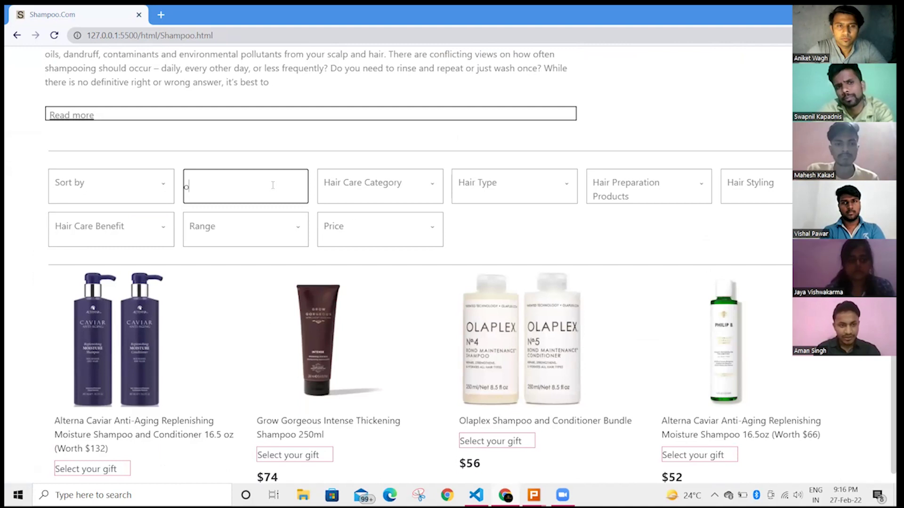
type("la")
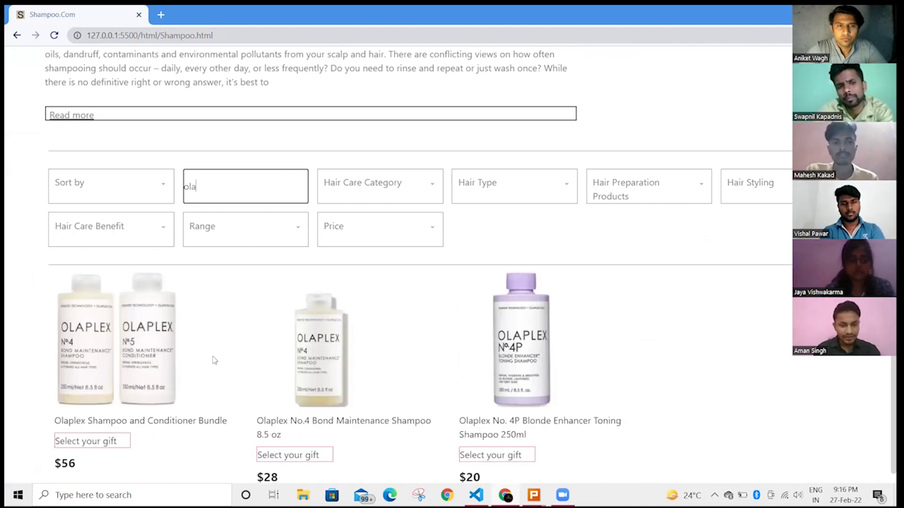
scroll(214, 360, "down", 1)
scroll(213, 360, "down", 1)
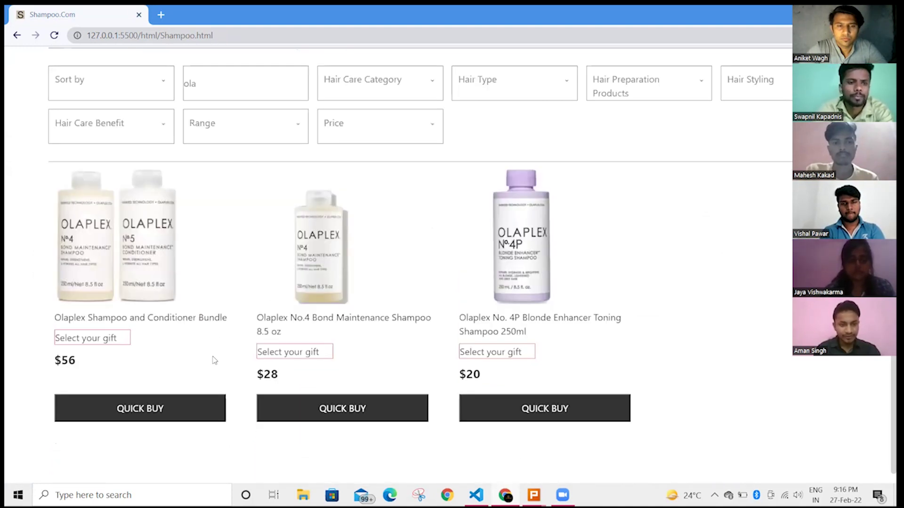
scroll(216, 360, "up", 2)
scroll(241, 283, "up", 2)
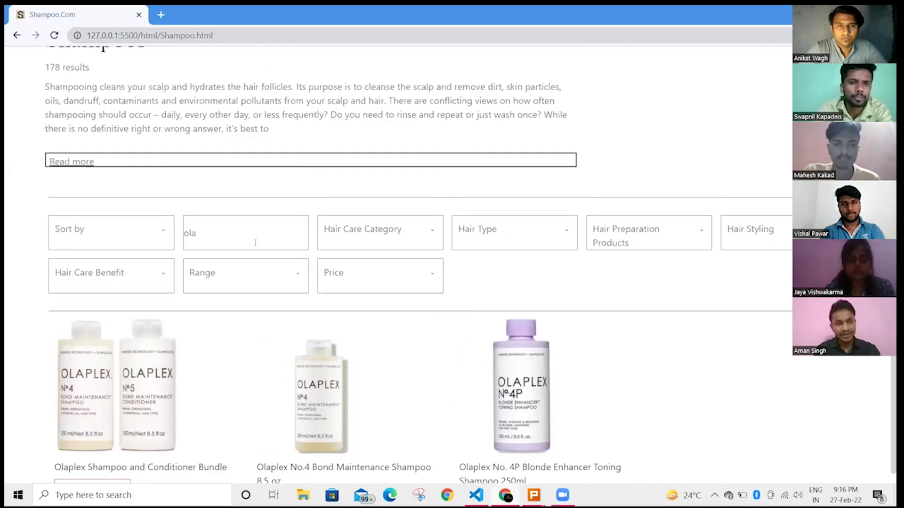
left_click(255, 240)
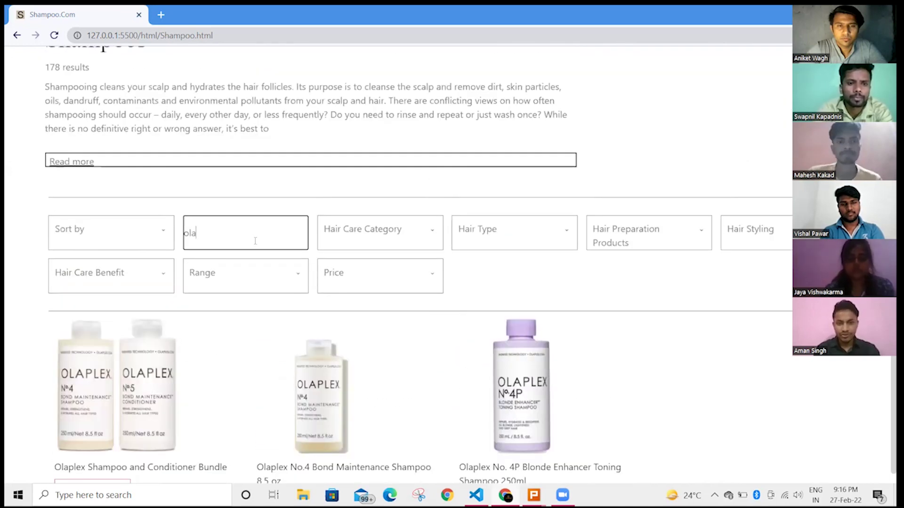
scroll(256, 241, "down", 1)
scroll(255, 241, "down", 3)
scroll(255, 241, "down", 2)
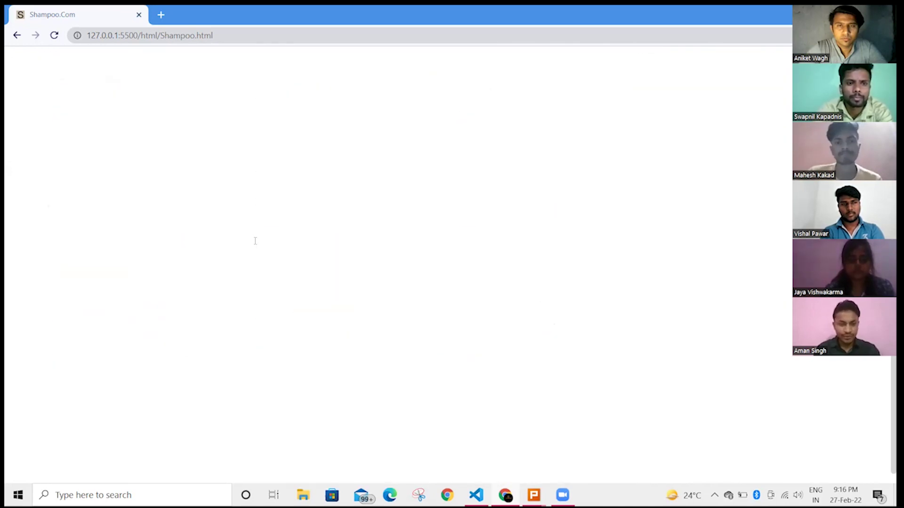
scroll(255, 241, "up", 5)
scroll(255, 240, "up", 2)
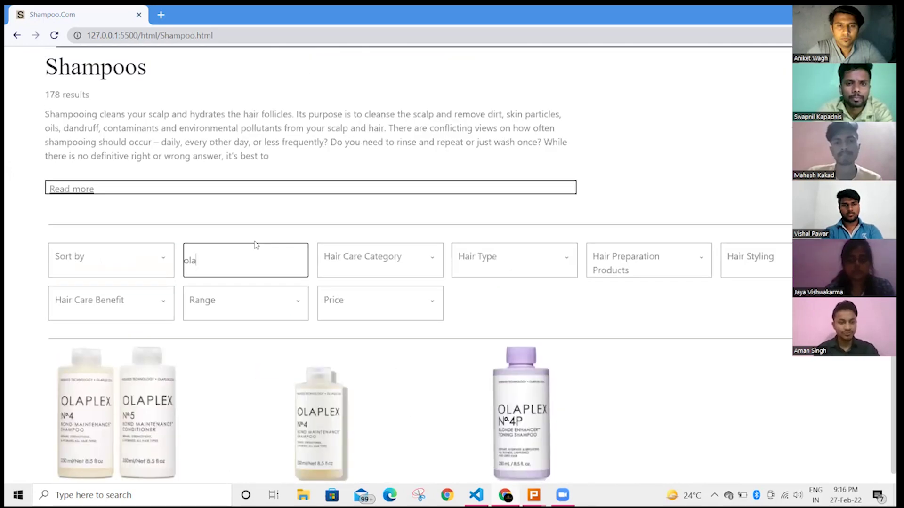
scroll(255, 245, "up", 3)
scroll(255, 245, "up", 1)
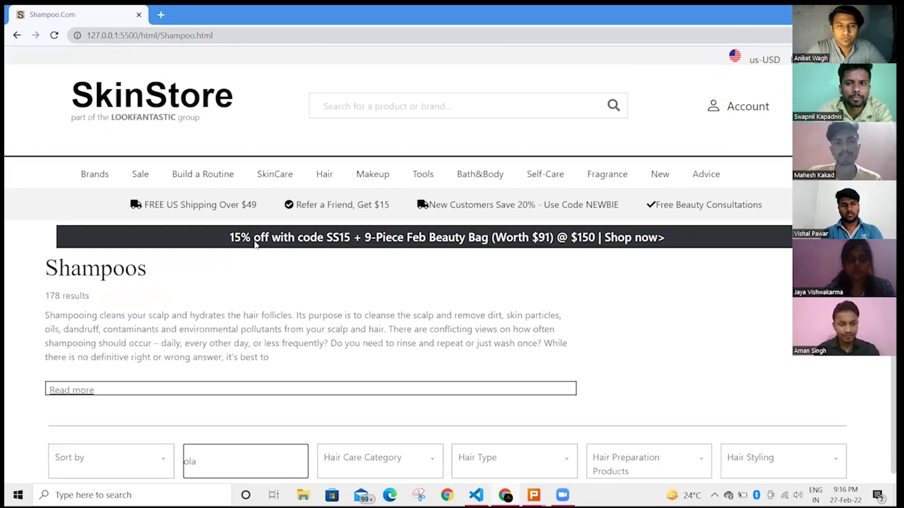
scroll(255, 244, "down", 3)
scroll(254, 244, "down", 2)
scroll(325, 315, "down", 2)
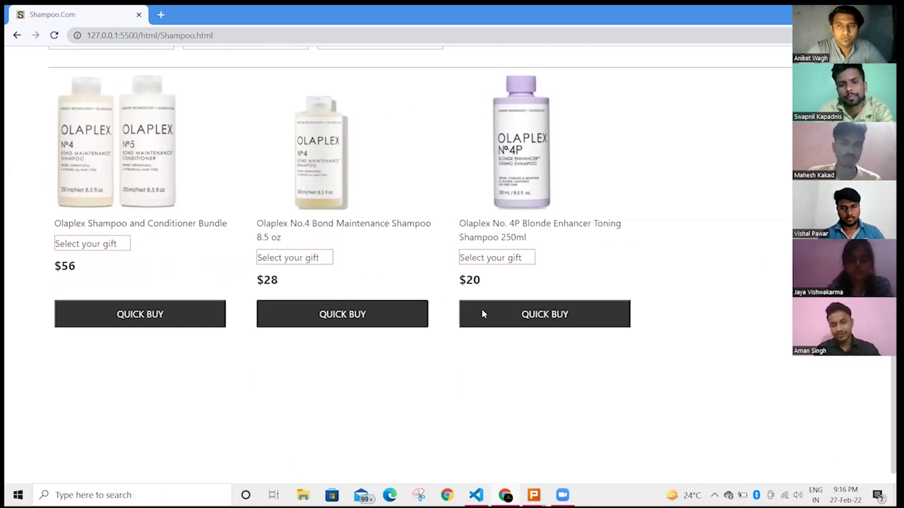
scroll(482, 309, "up", 1)
scroll(482, 309, "up", 3)
scroll(483, 314, "up", 1)
scroll(483, 314, "up", 1)
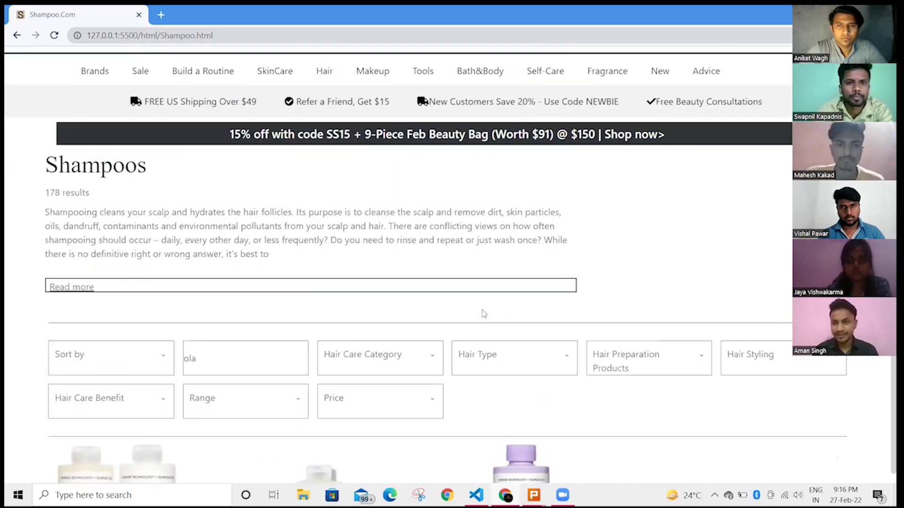
scroll(483, 314, "up", 2)
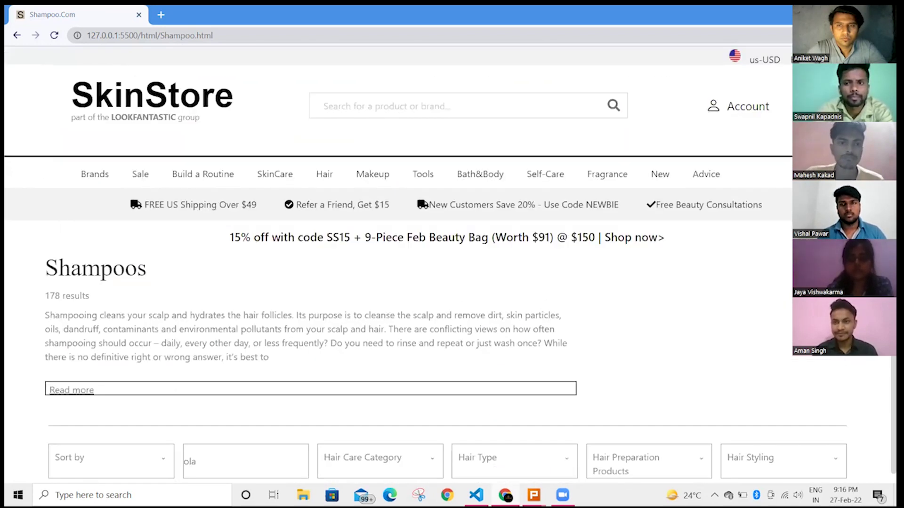
In the cart, raise Olaplex No.4 to 3 and La Roche-Posay cleanser to 2
left_click(826, 106)
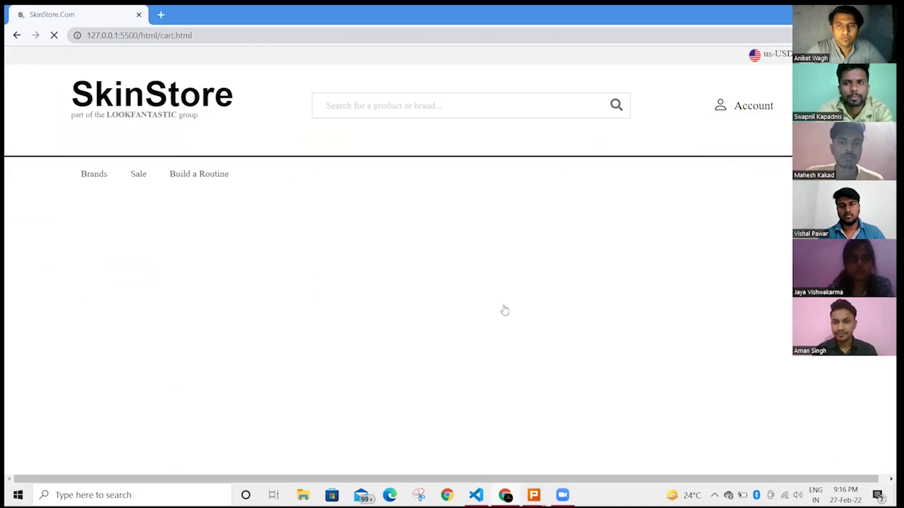
scroll(309, 340, "down", 2)
scroll(308, 339, "down", 1)
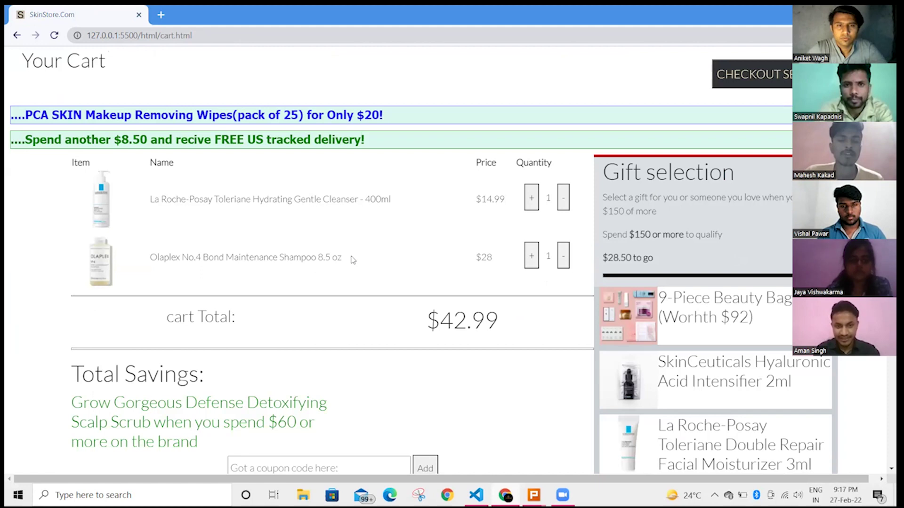
left_click(531, 258)
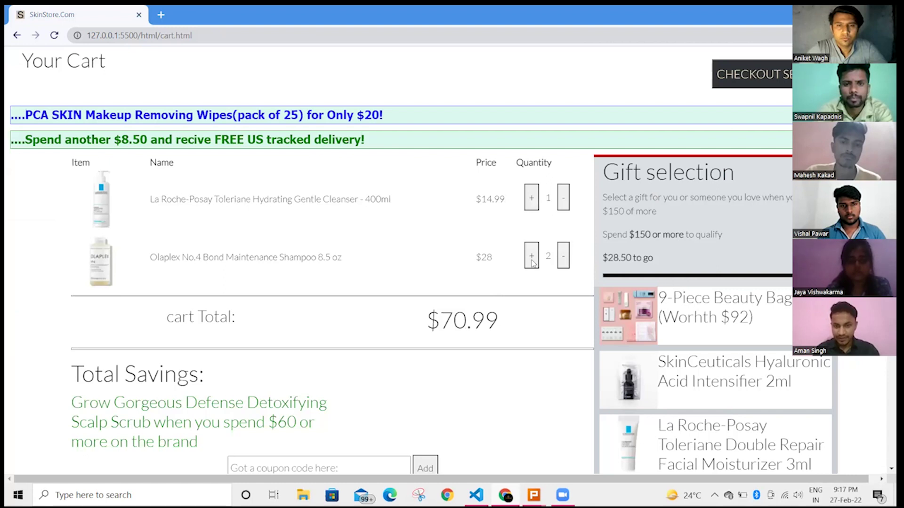
left_click(532, 257)
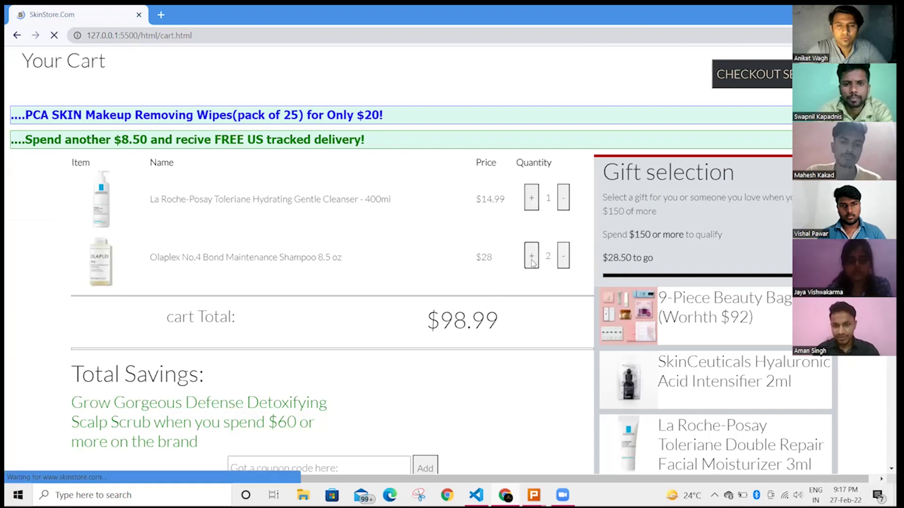
scroll(525, 188, "down", 1)
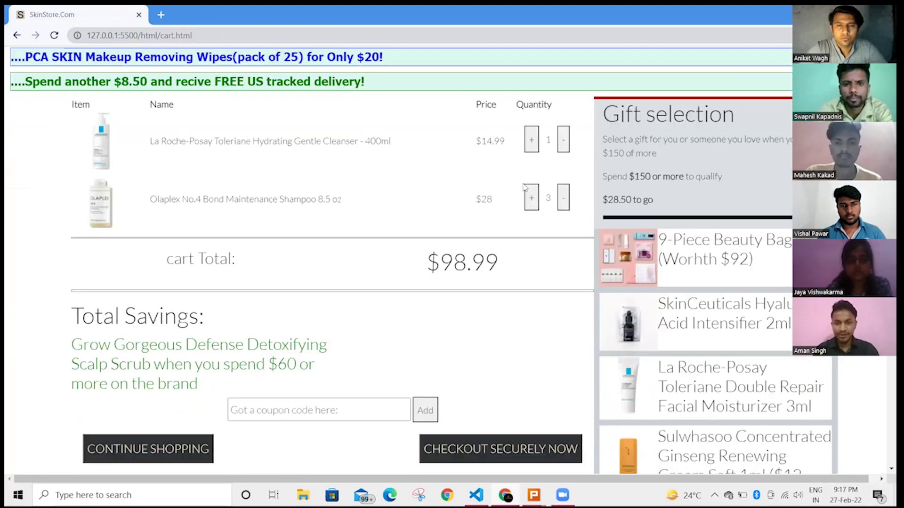
left_click(531, 141)
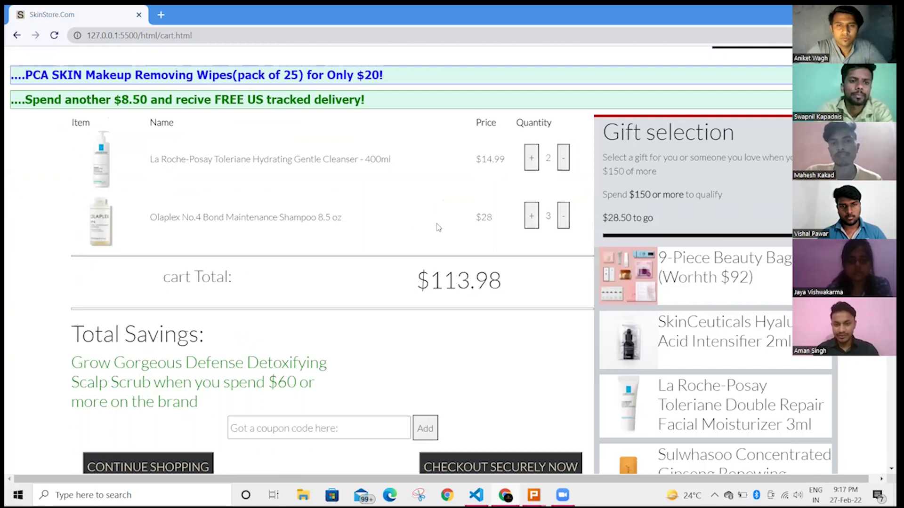
scroll(437, 227, "down", 3)
scroll(438, 228, "up", 2)
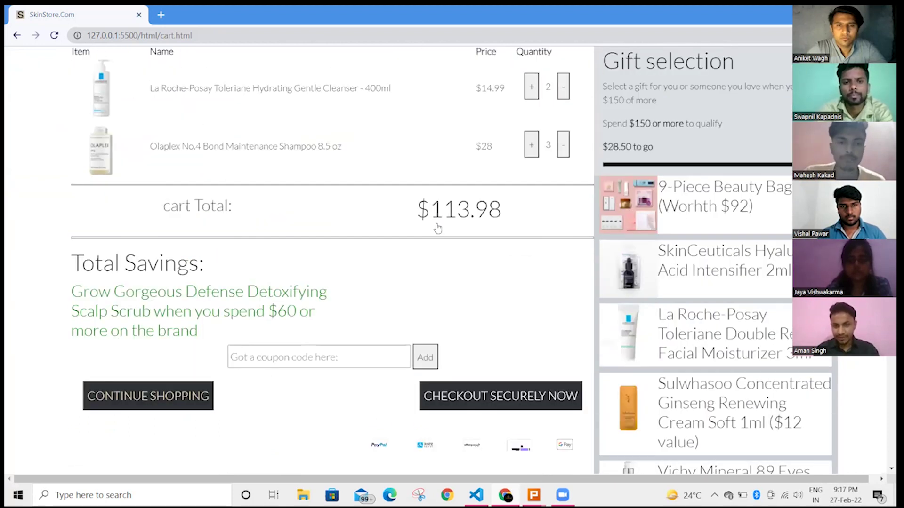
scroll(436, 227, "up", 3)
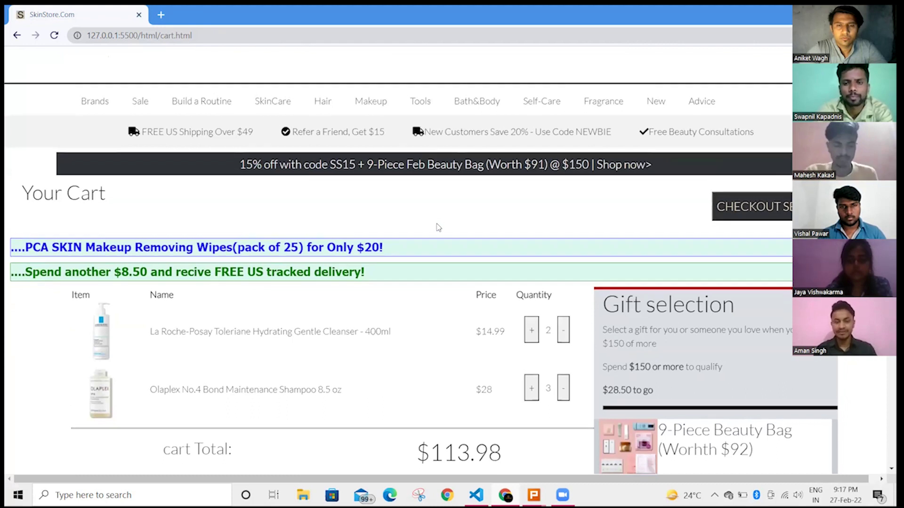
scroll(437, 227, "down", 1)
scroll(480, 237, "up", 2)
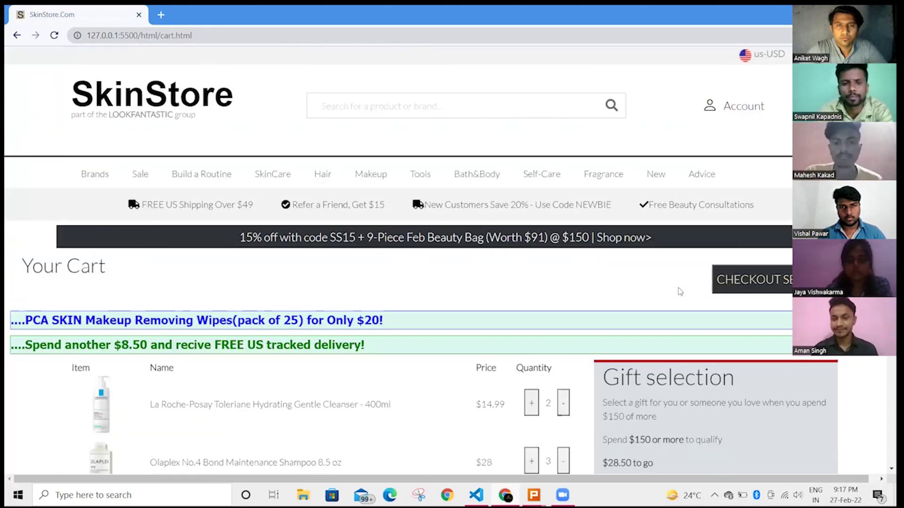
Proceed to checkout and enter email, country, full name 'mahesh' and zip code
left_click(722, 290)
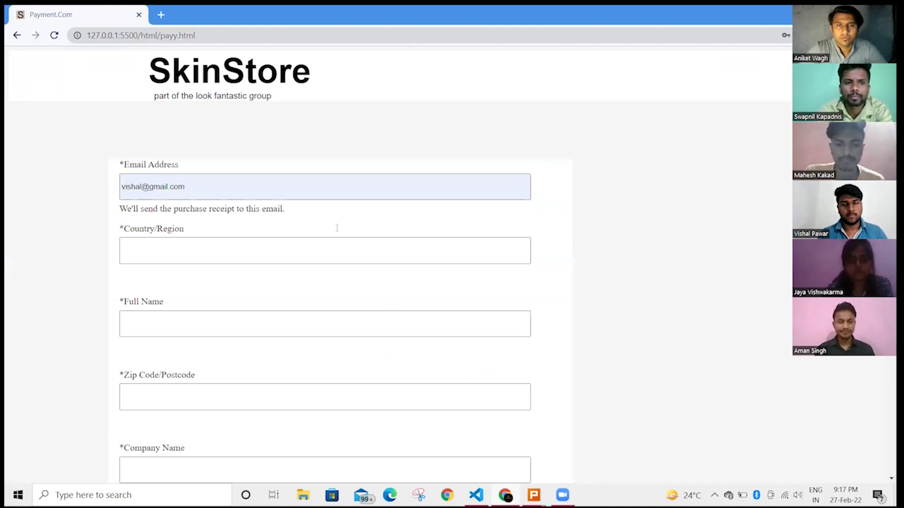
left_click(306, 191)
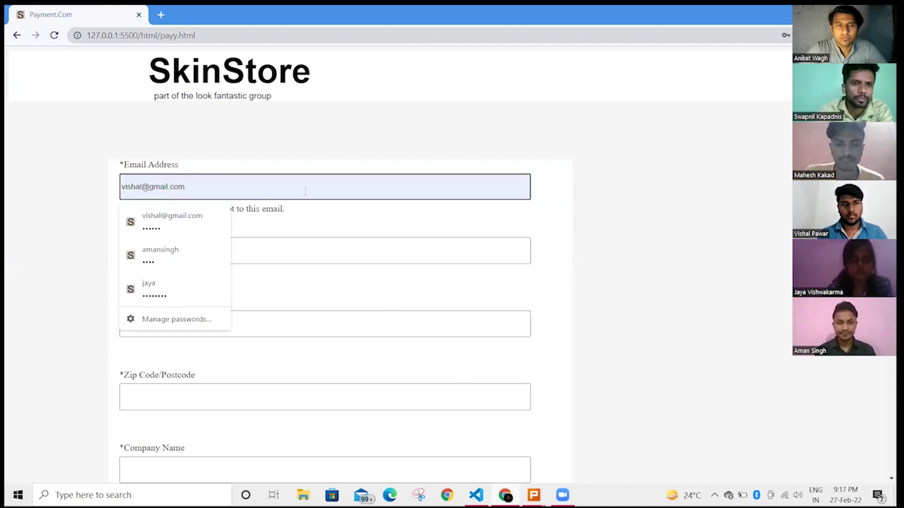
left_click(311, 219)
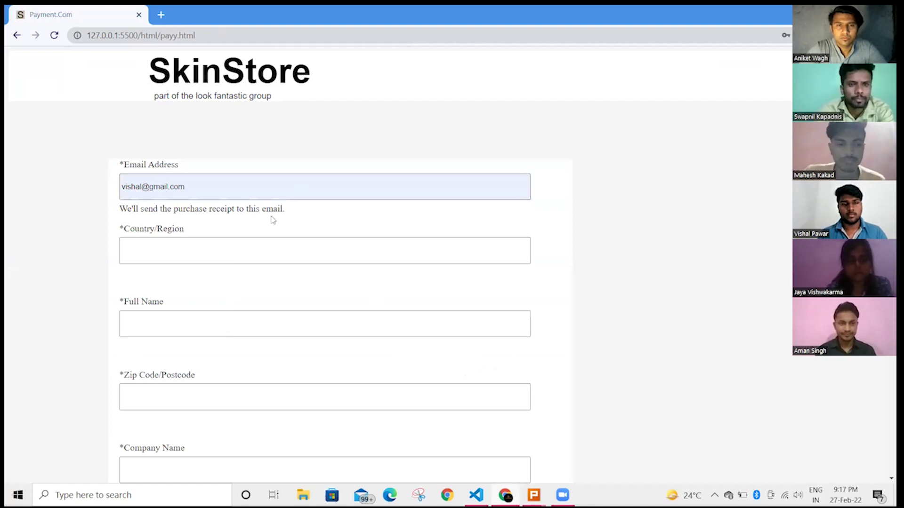
scroll(271, 220, "down", 2)
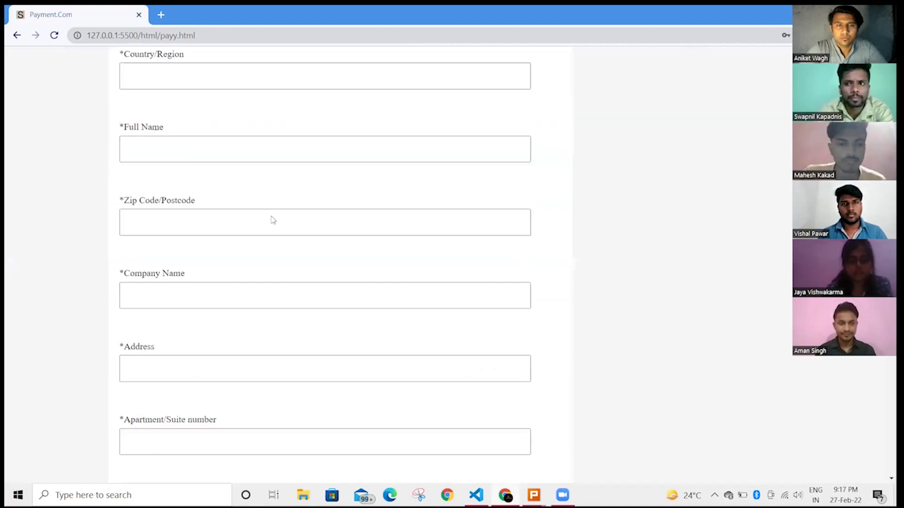
scroll(272, 220, "down", 1)
scroll(271, 219, "up", 3)
scroll(271, 219, "up", 1)
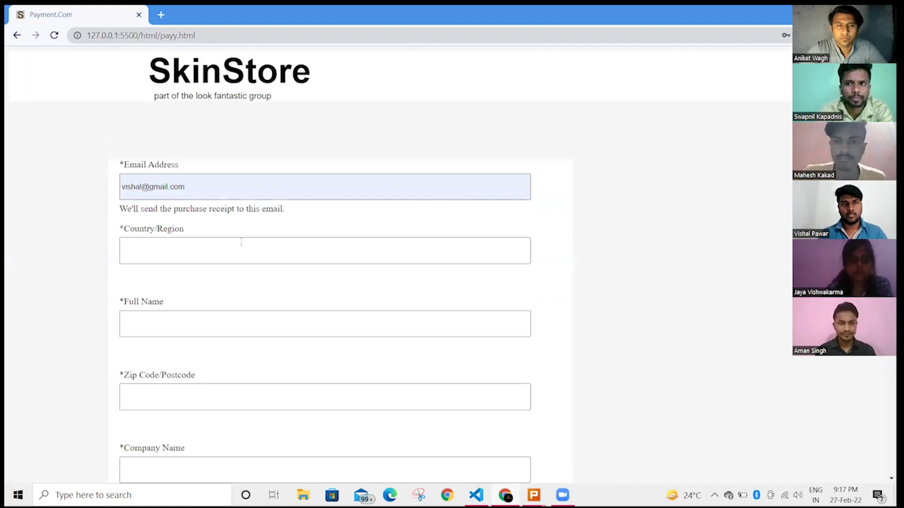
left_click(189, 248)
type("in")
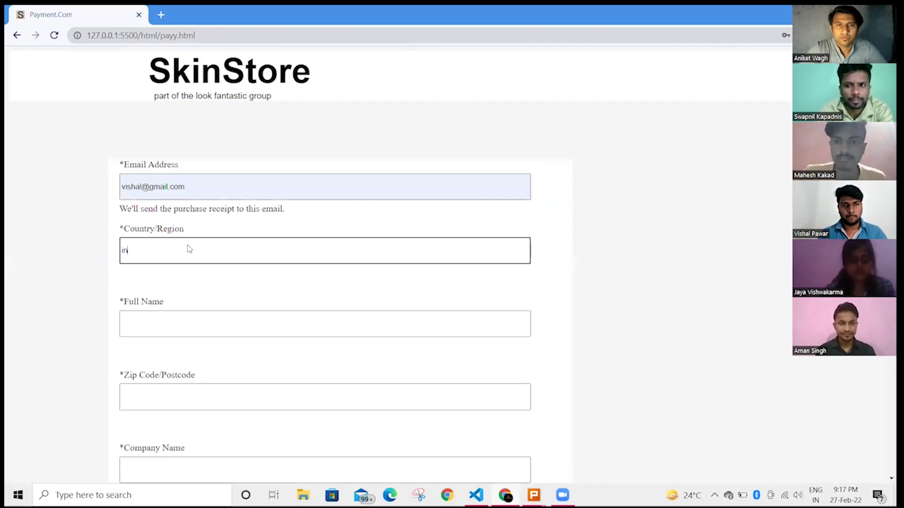
type("ida")
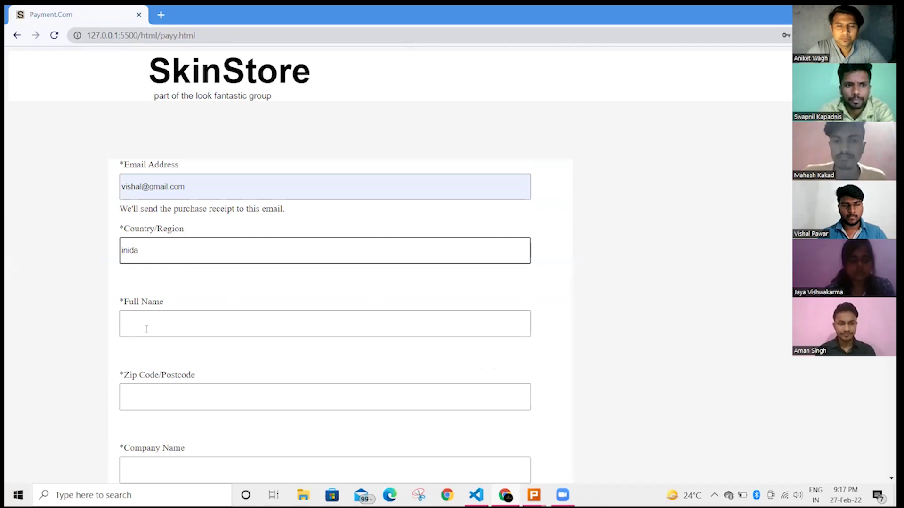
right_click(147, 329)
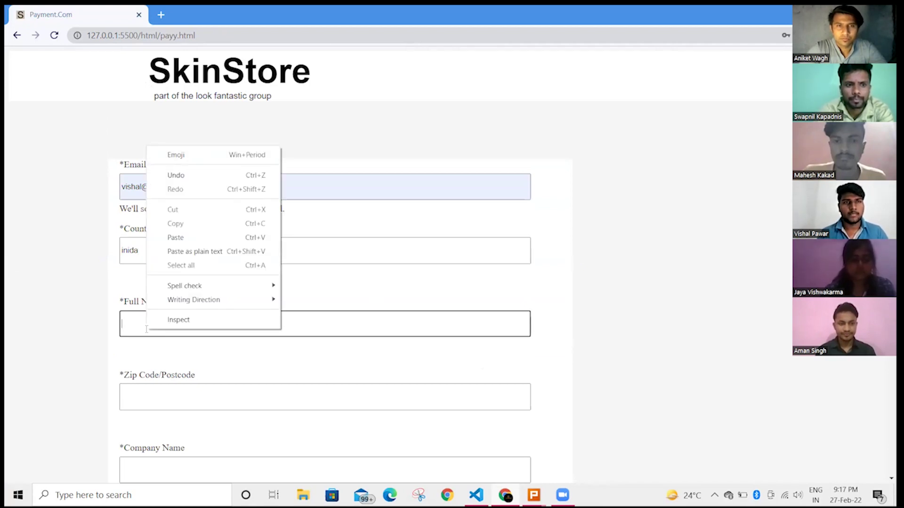
left_click(131, 322)
type("mahesh")
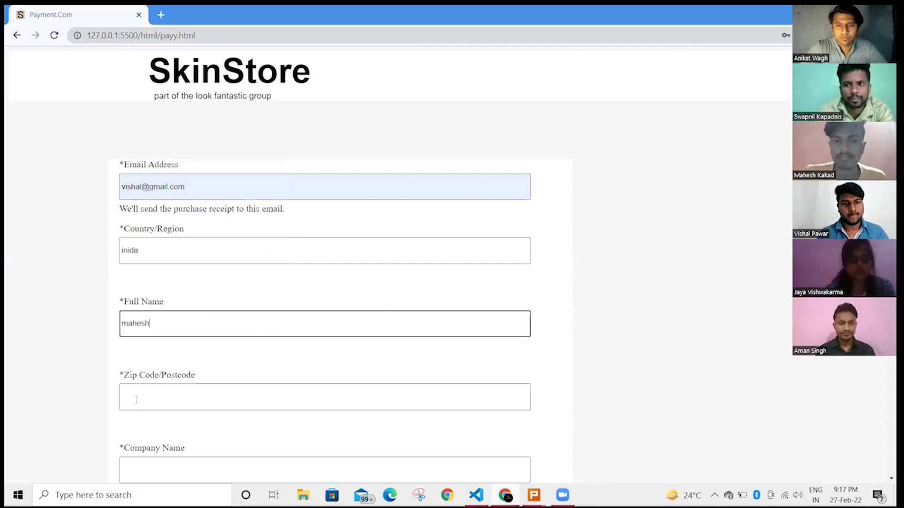
left_click(135, 400)
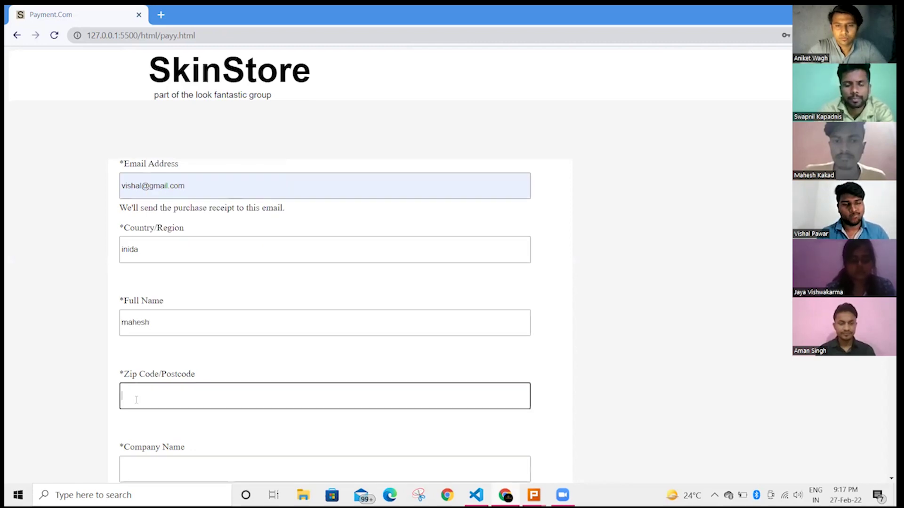
scroll(135, 396, "down", 1)
type("4")
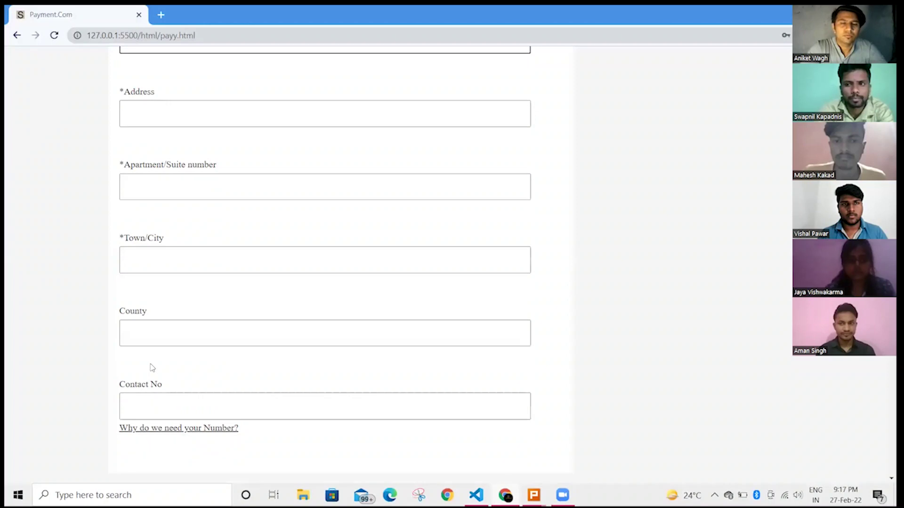
scroll(150, 365, "down", 3)
scroll(151, 366, "up", 4)
scroll(150, 367, "down", 3)
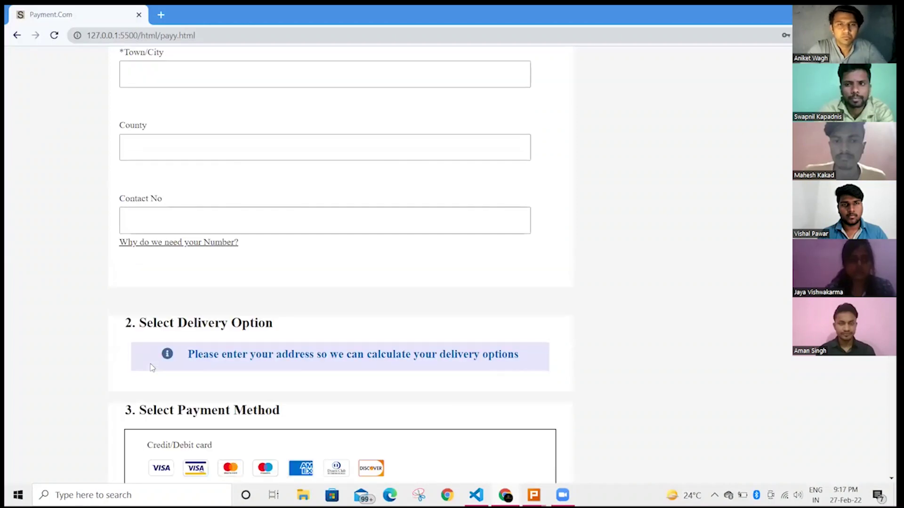
scroll(150, 366, "down", 2)
scroll(150, 366, "up", 4)
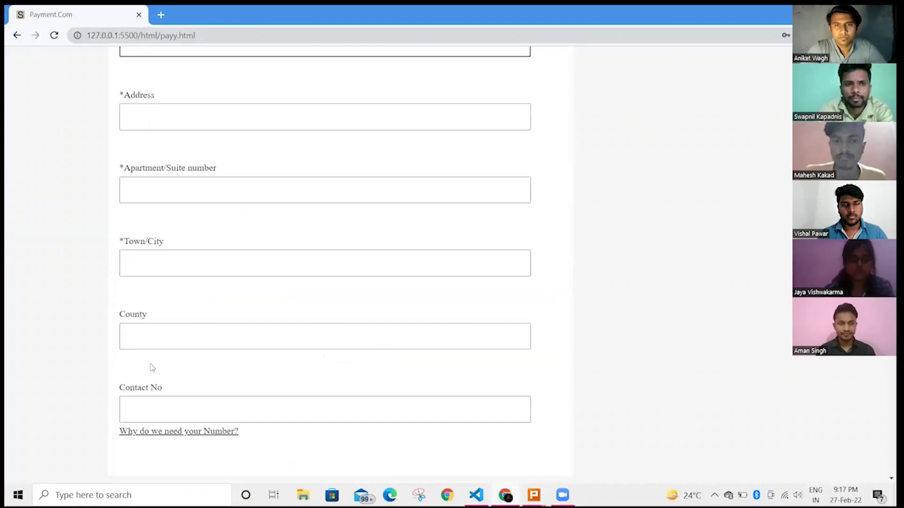
scroll(151, 368, "up", 1)
scroll(151, 369, "up", 1)
type("mahesh")
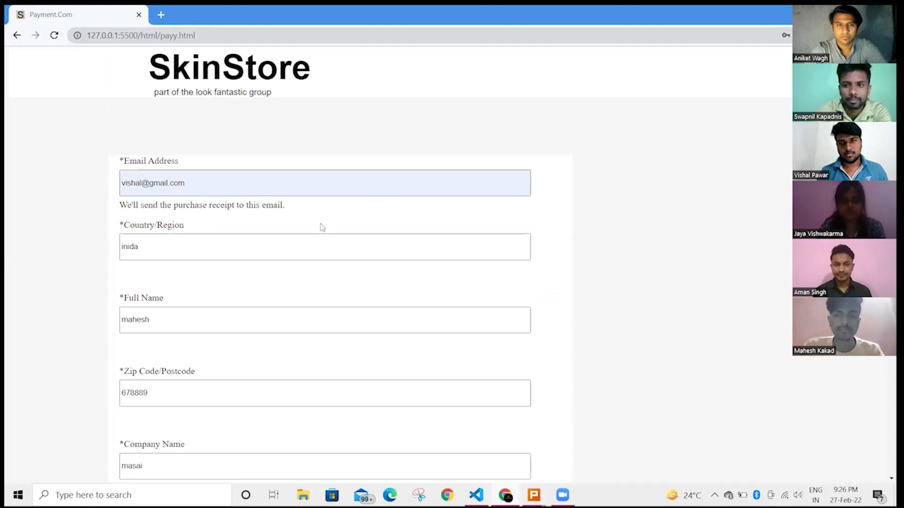
scroll(320, 228, "down", 2)
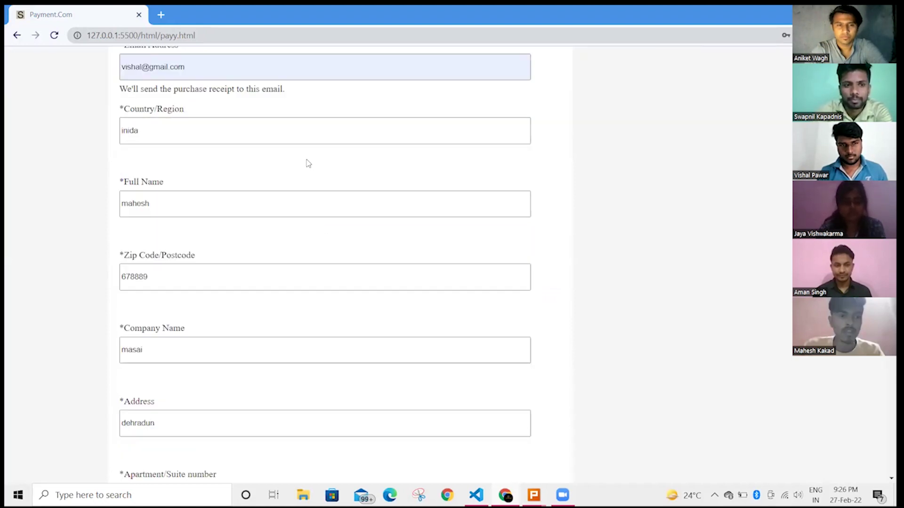
scroll(307, 163, "up", 1)
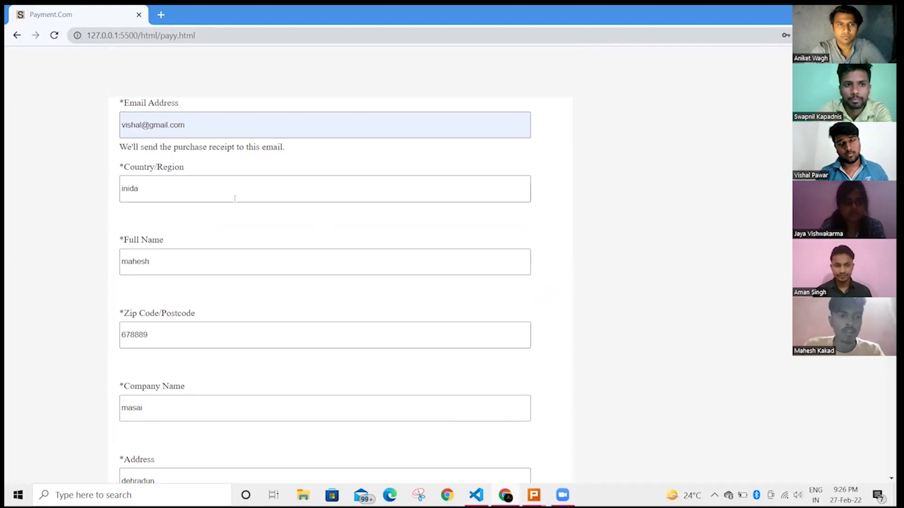
scroll(234, 198, "down", 1)
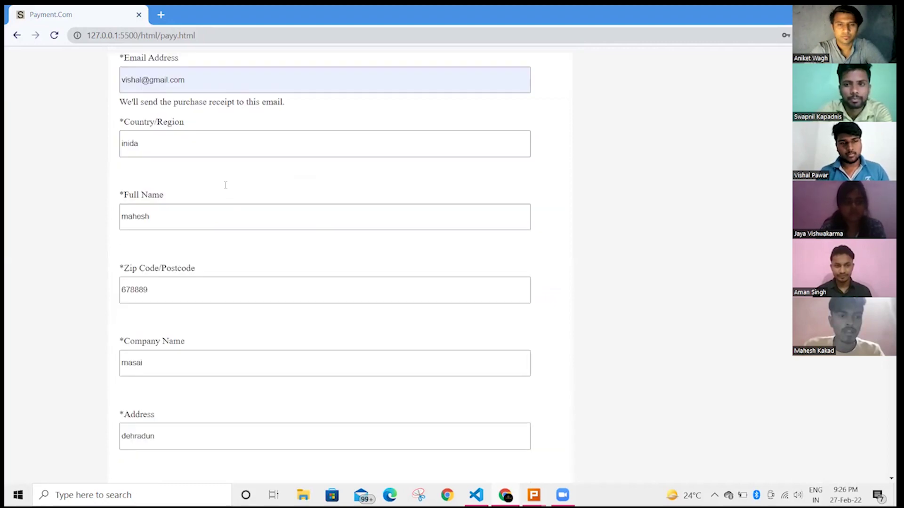
scroll(225, 185, "down", 3)
left_click(196, 122)
left_click(191, 191)
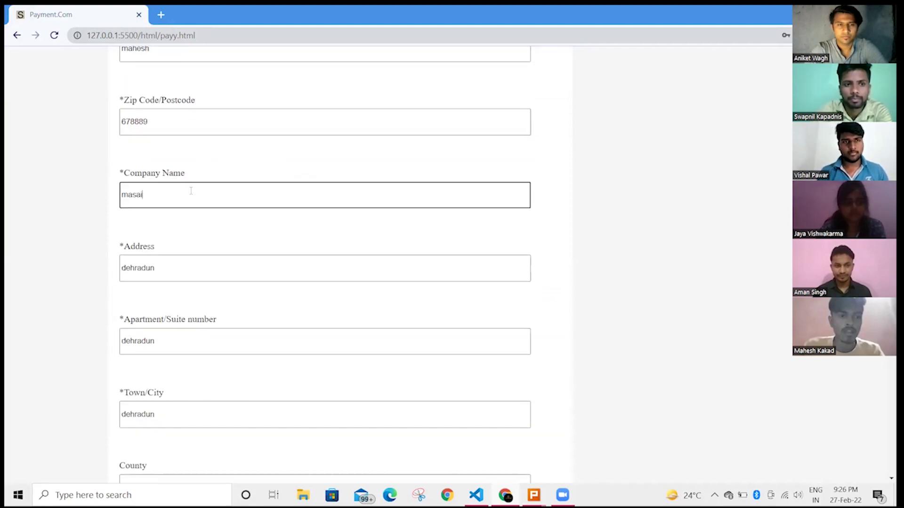
scroll(190, 190, "down", 1)
left_click(182, 208)
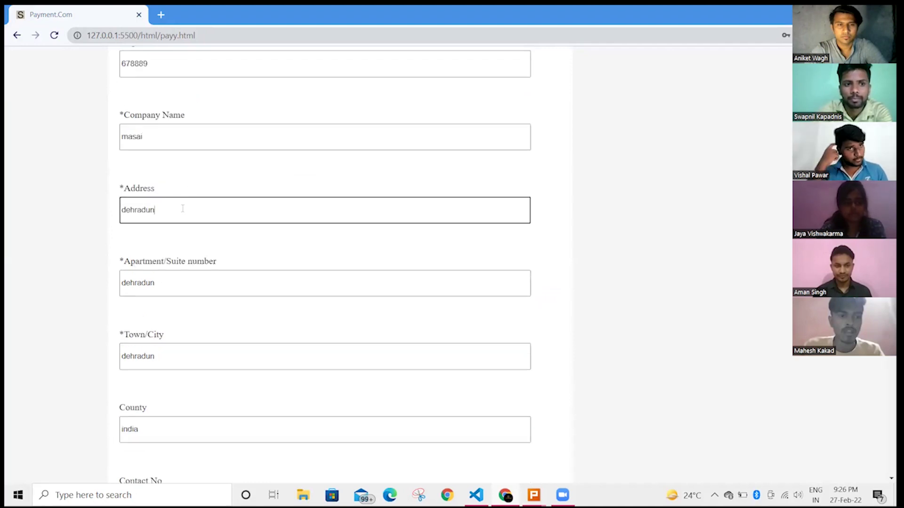
left_click(181, 269)
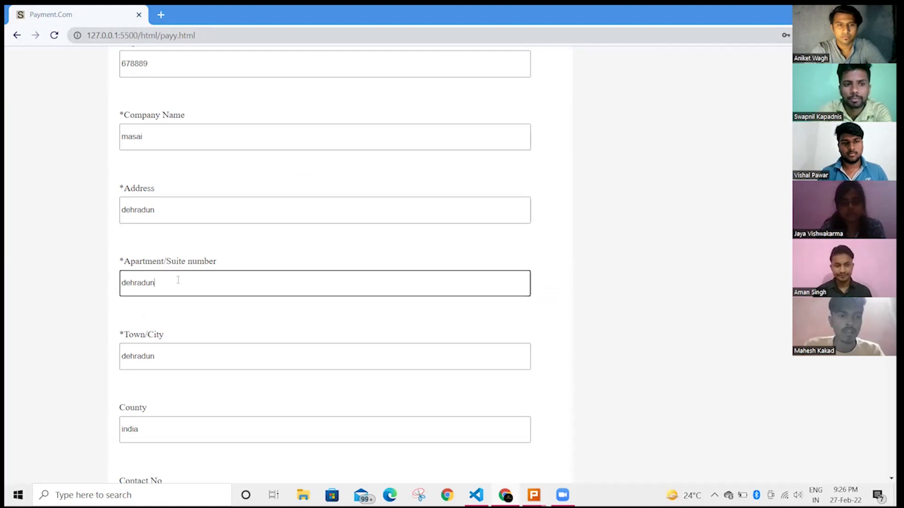
scroll(178, 268, "down", 2)
scroll(187, 243, "down", 2)
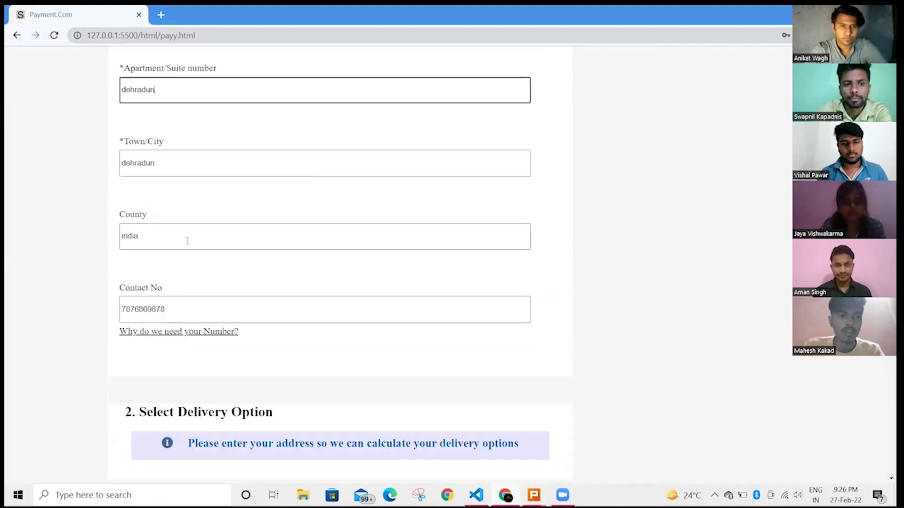
left_click(187, 246)
left_click(182, 311)
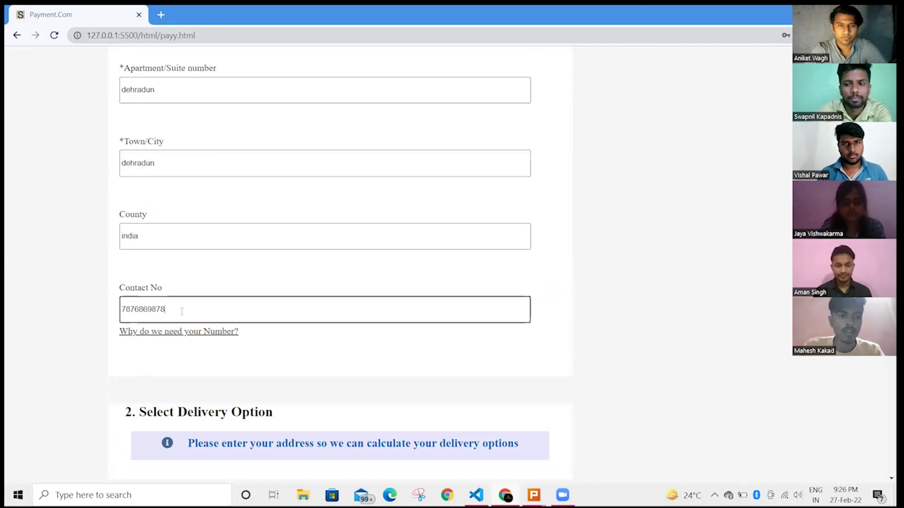
scroll(181, 312, "down", 2)
scroll(182, 311, "down", 2)
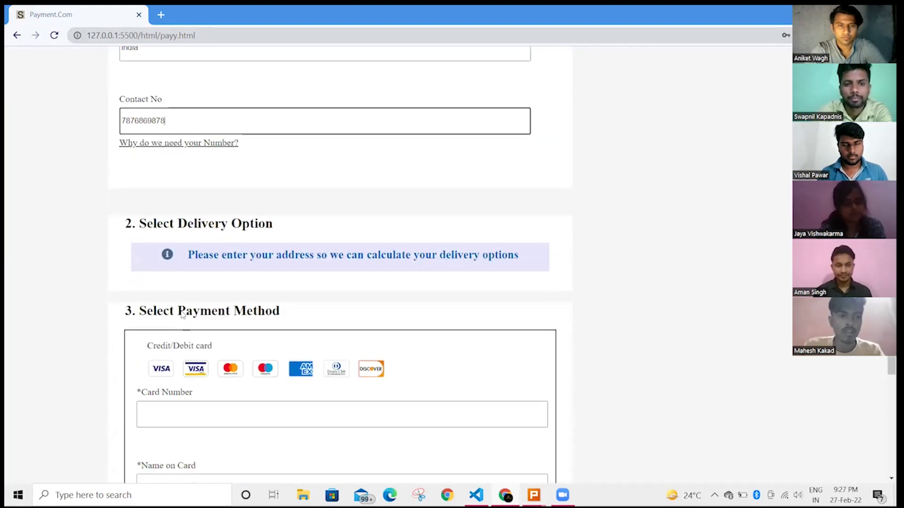
scroll(181, 315, "down", 1)
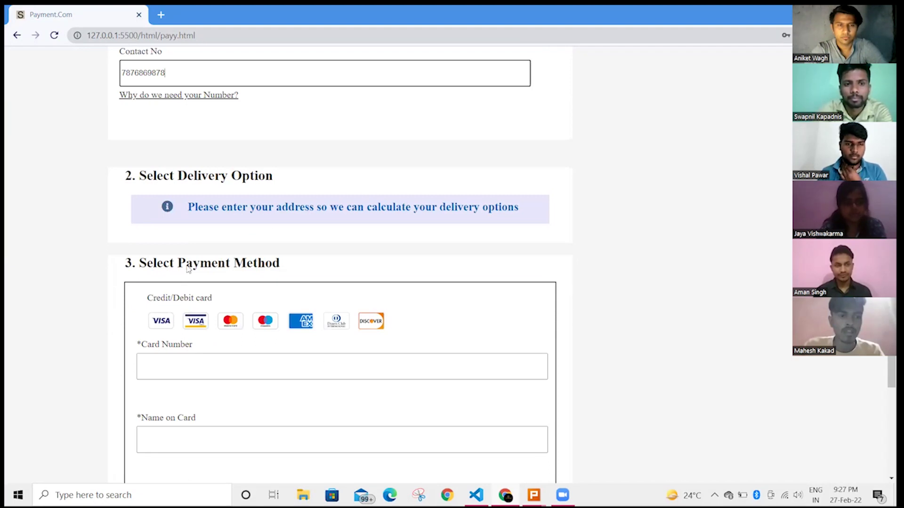
scroll(187, 267, "down", 3)
scroll(256, 152, "down", 2)
left_click(254, 151)
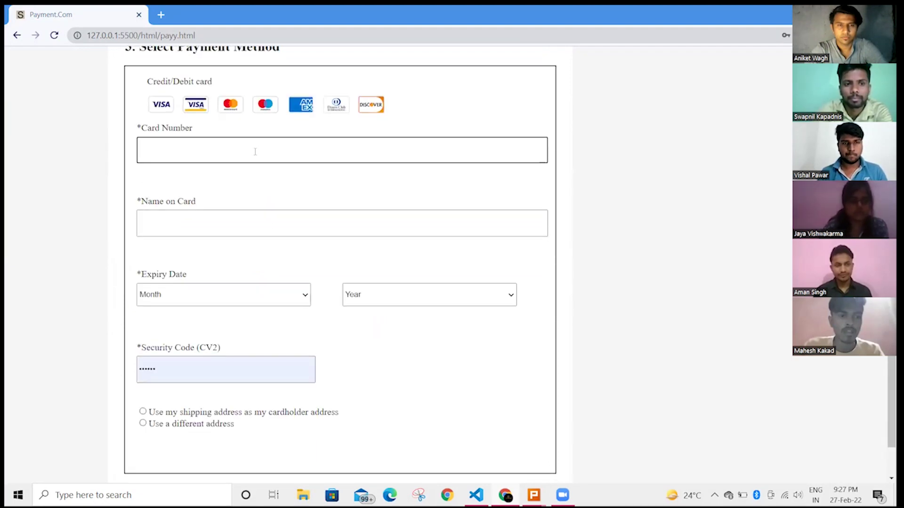
type("5787687687987")
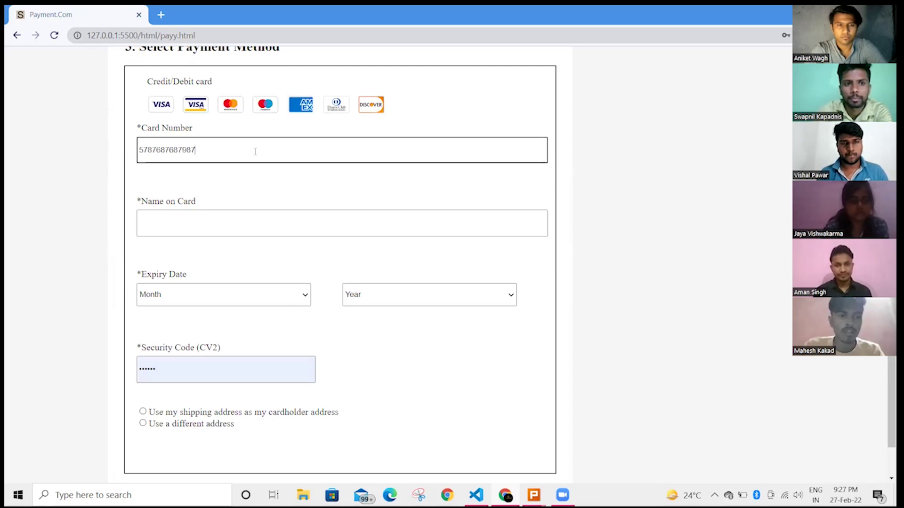
type("8")
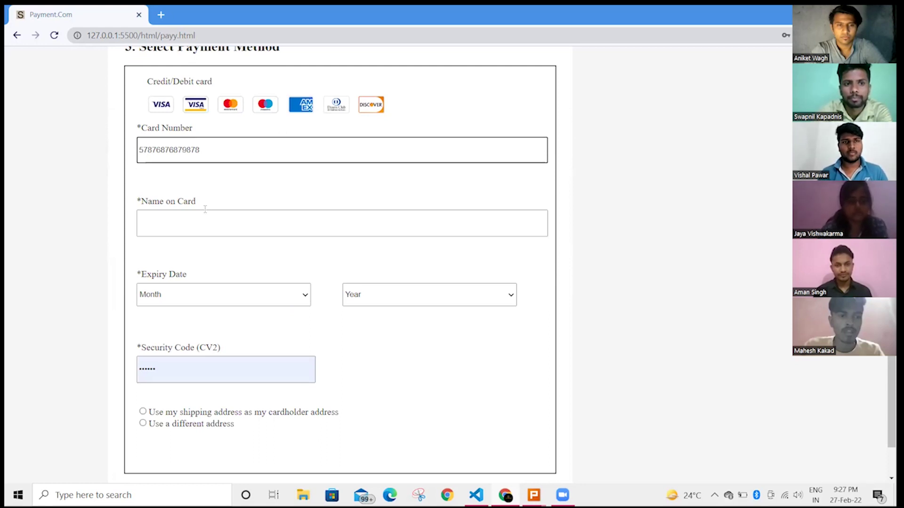
left_click(204, 225)
type("mahesh")
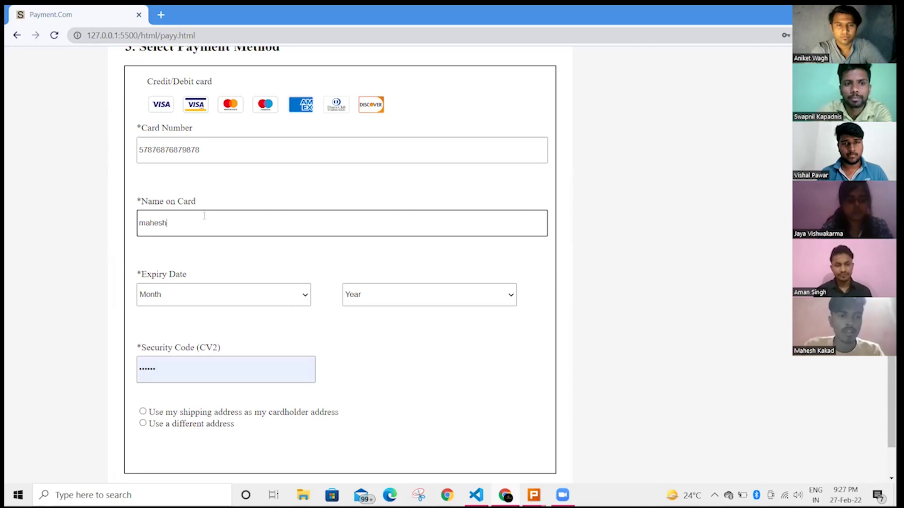
left_click(304, 299)
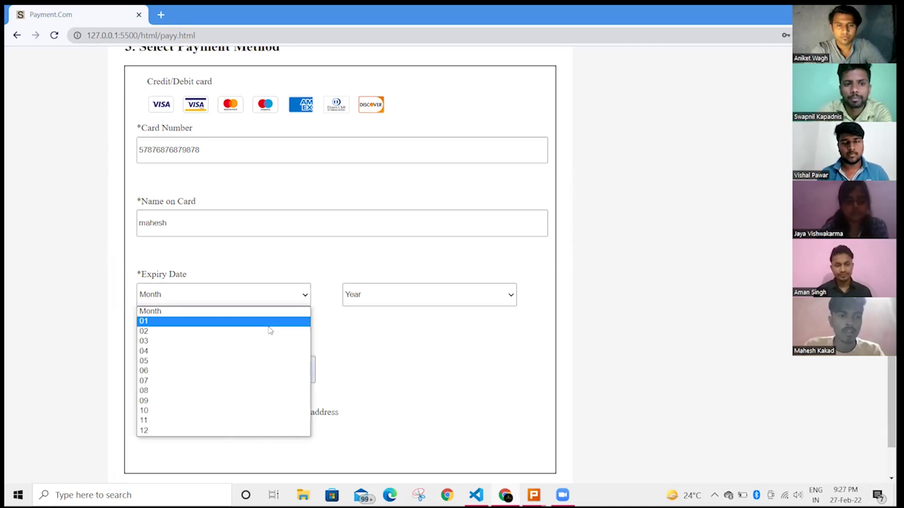
left_click(264, 338)
left_click(394, 294)
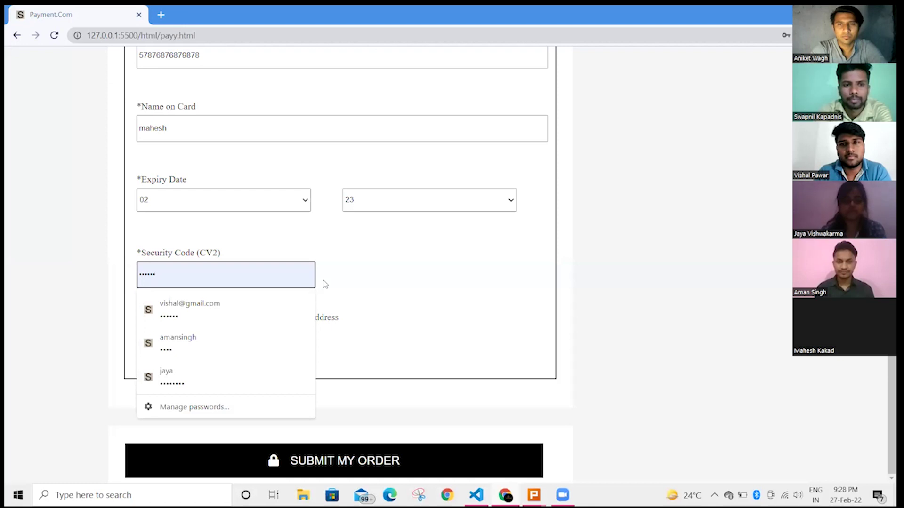
left_click(323, 283)
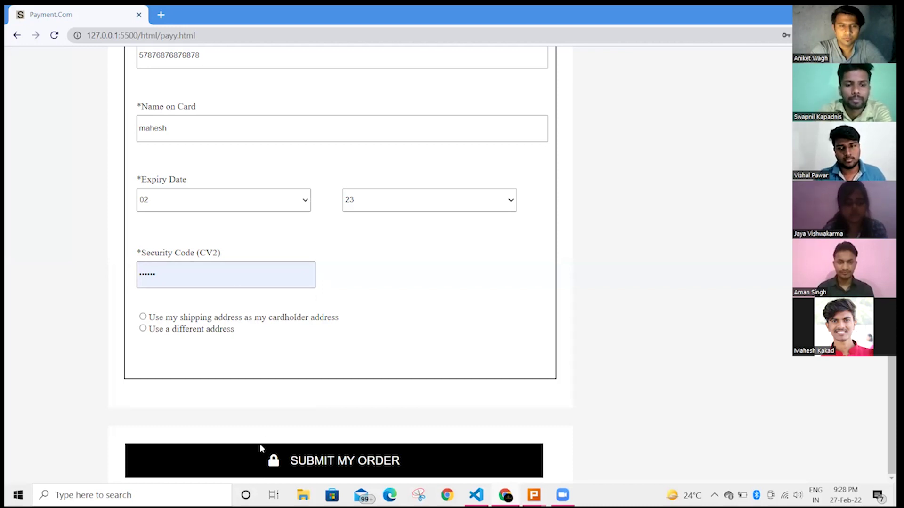
Submit the order and dismiss the 'Your Order has been placed' alert
left_click(243, 463)
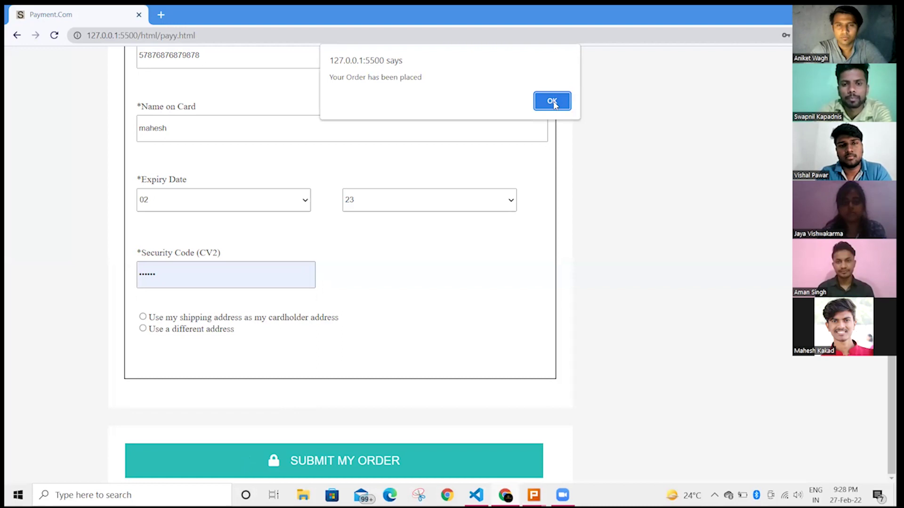
left_click(552, 101)
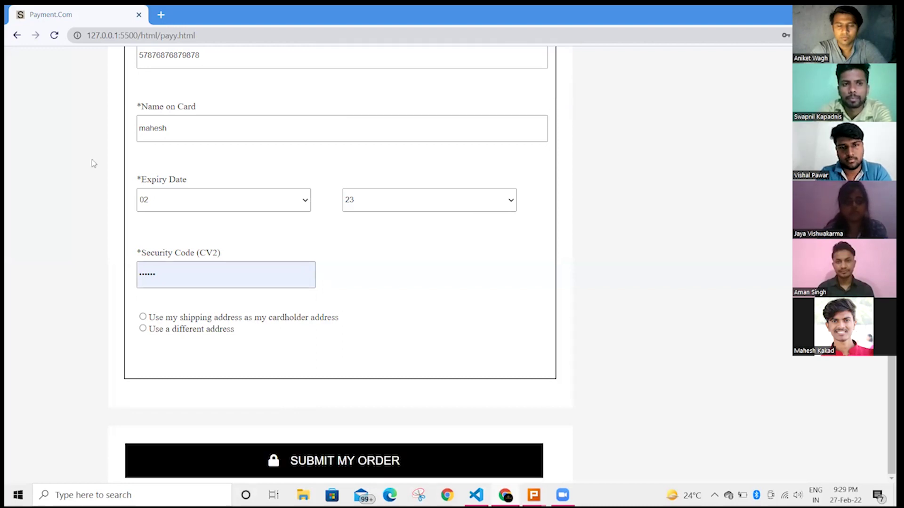
Go back from the checkout and open the Brands page
left_click(21, 40)
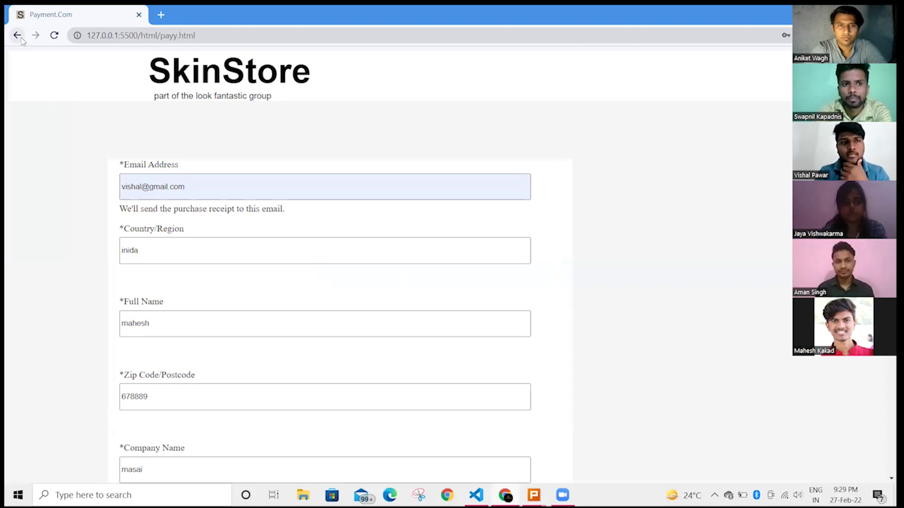
left_click(21, 40)
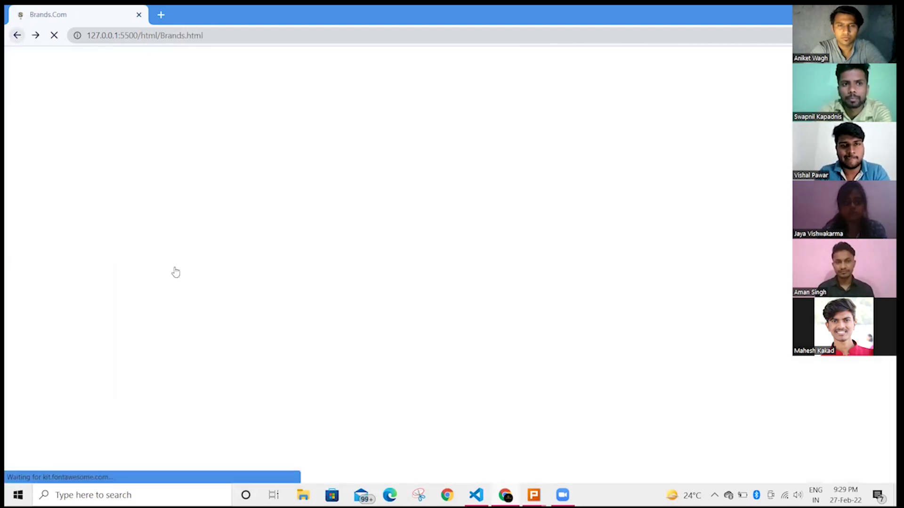